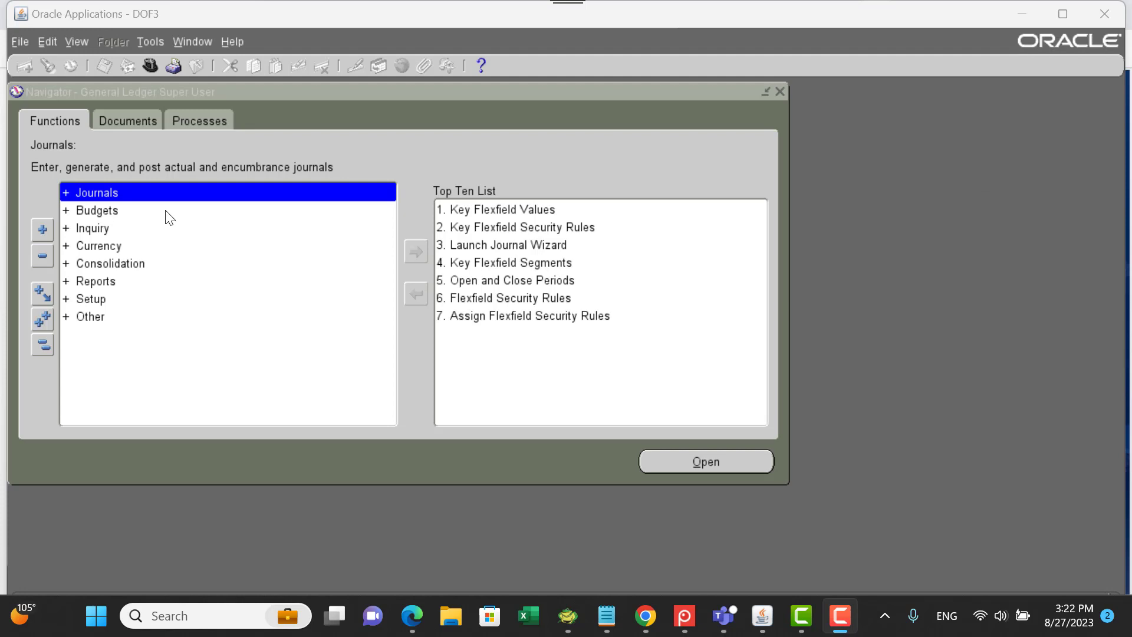
From Journals > Enter, create a document with the Journal Functional Actuals - Single layout.
double_click(87, 194)
click(216, 213)
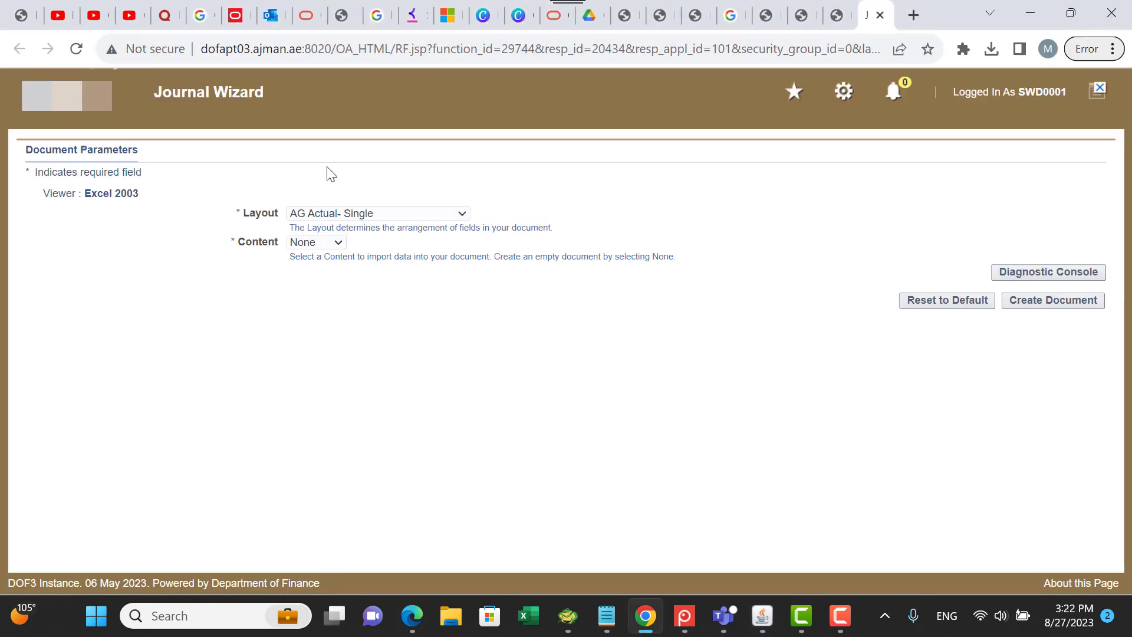
click(402, 213)
click(431, 360)
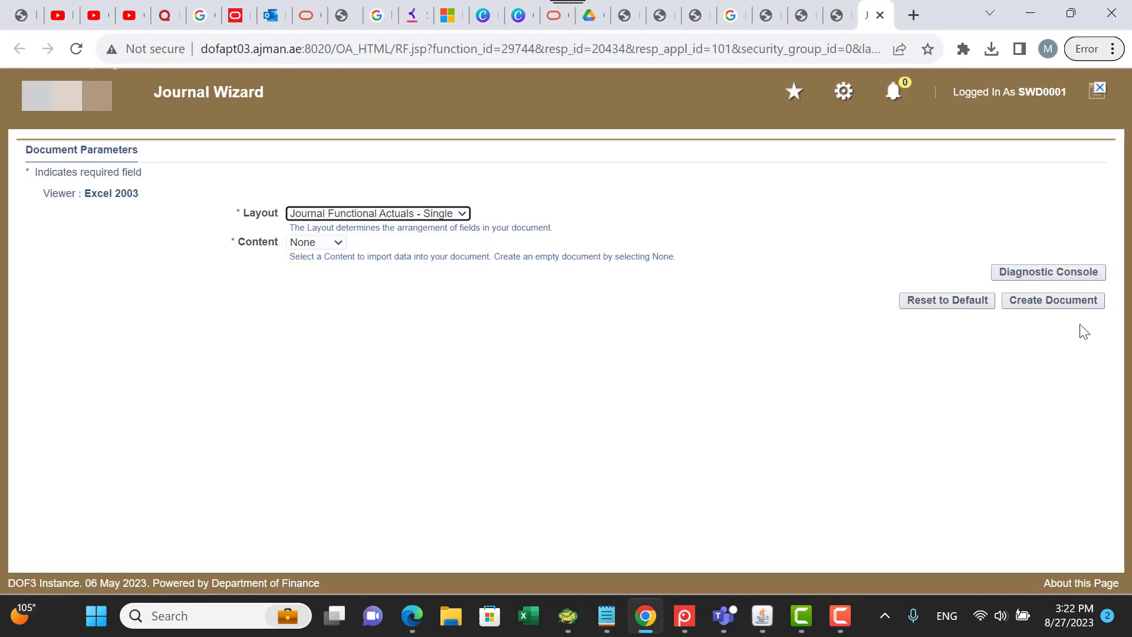
click(1050, 313)
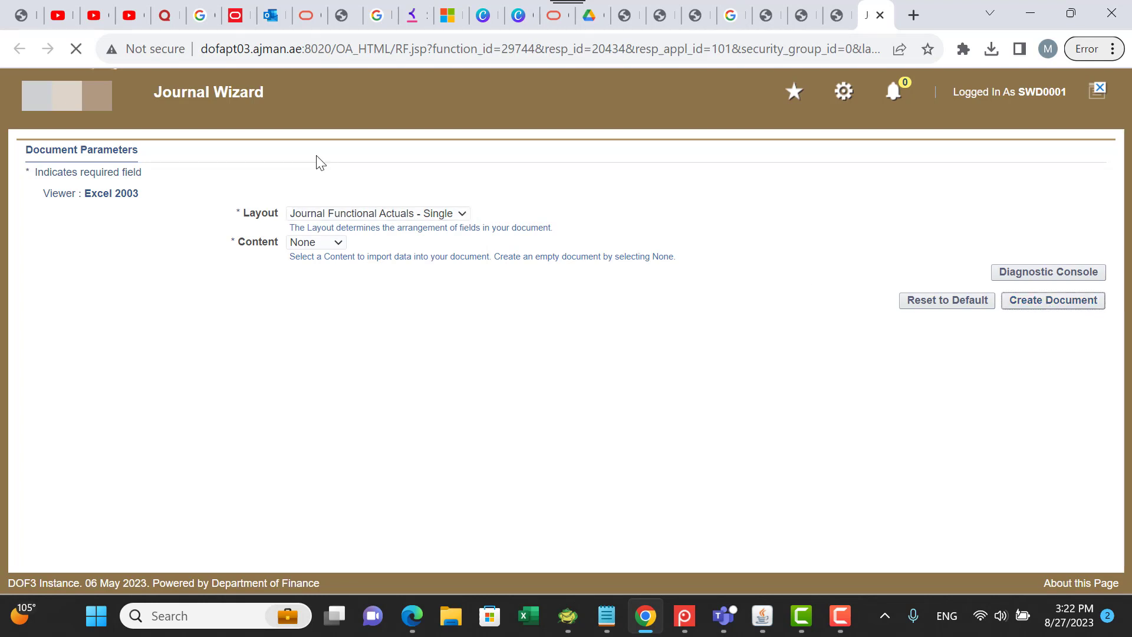
Change the failed download address from https to http and reload to get WebADI (7).xls.
click(149, 50)
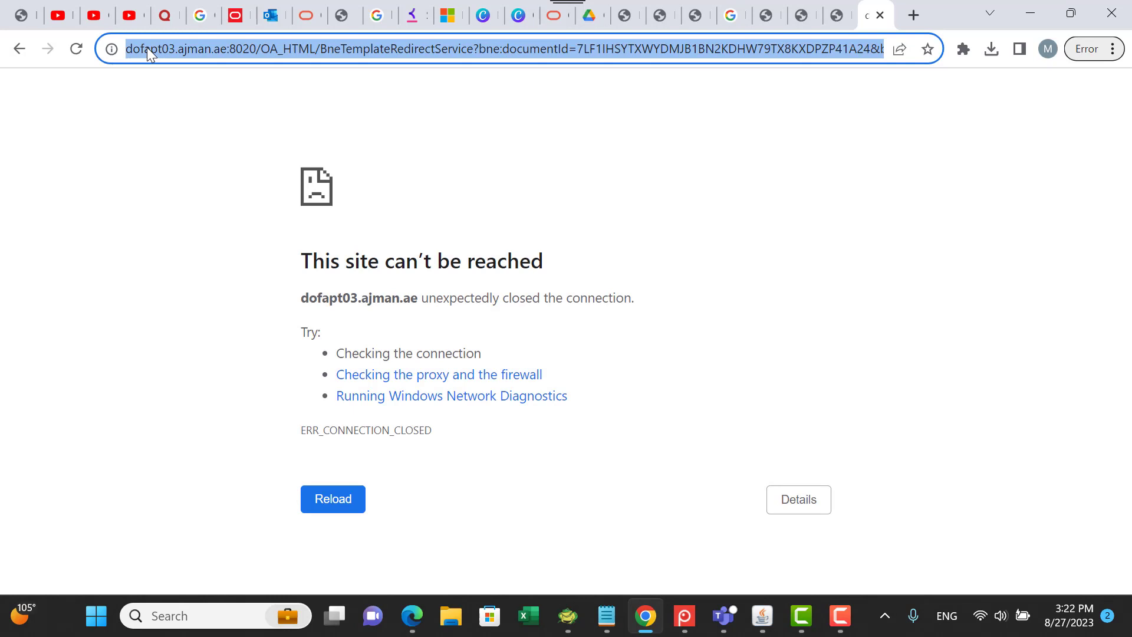
drag(147, 49, 121, 49)
click(154, 47)
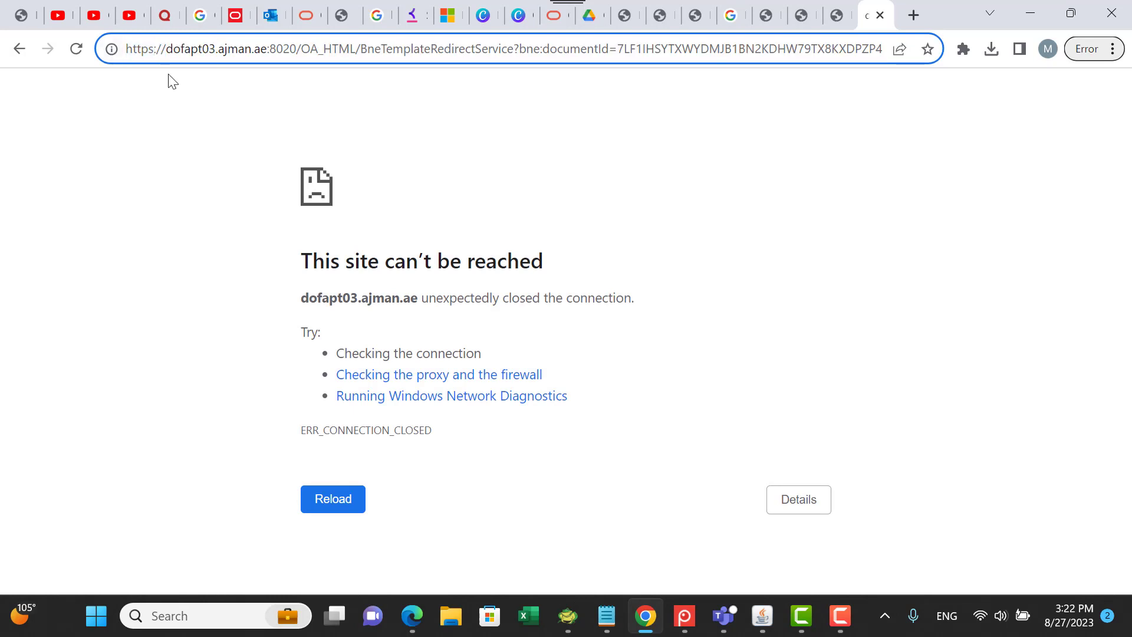
key(Return)
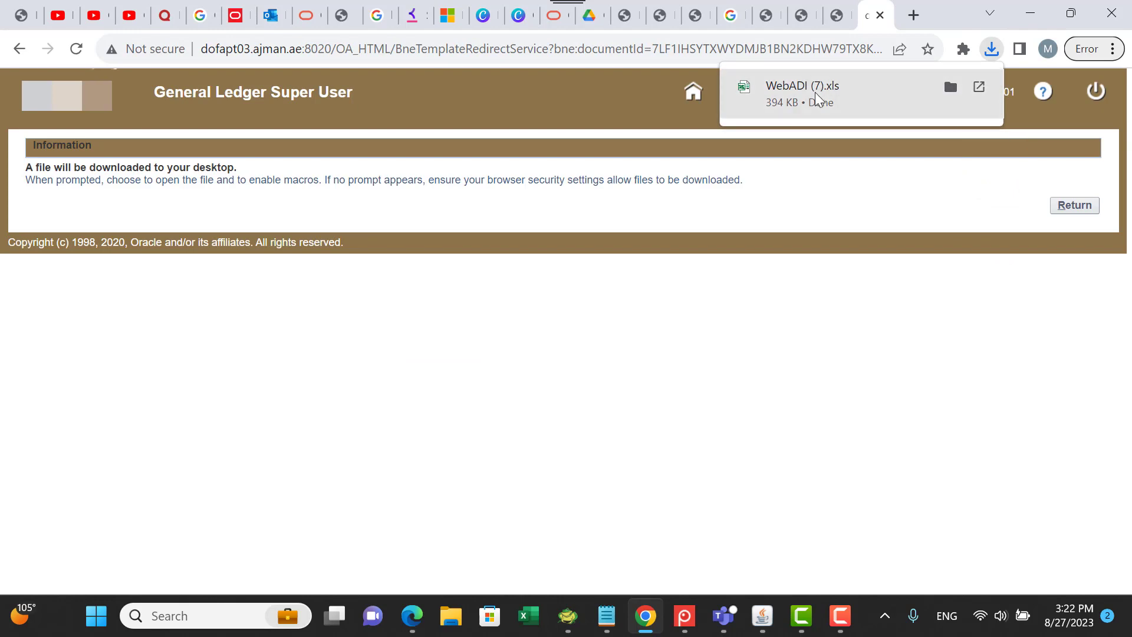
Unblock the downloaded WebADI (7) file in its Properties and apply the change.
click(951, 88)
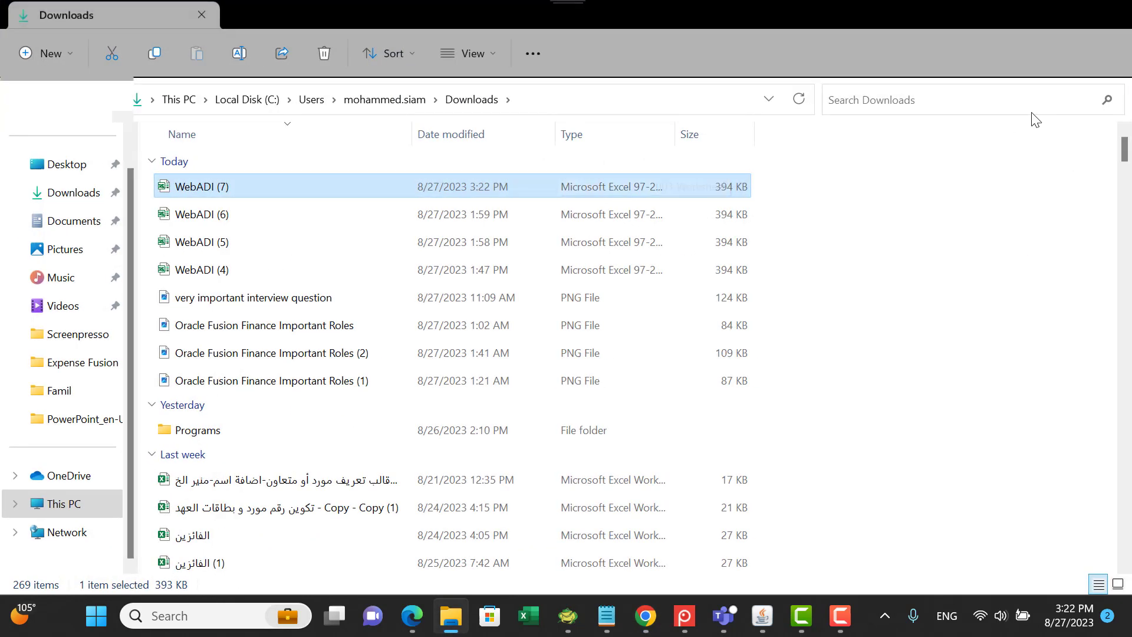
right_click(250, 186)
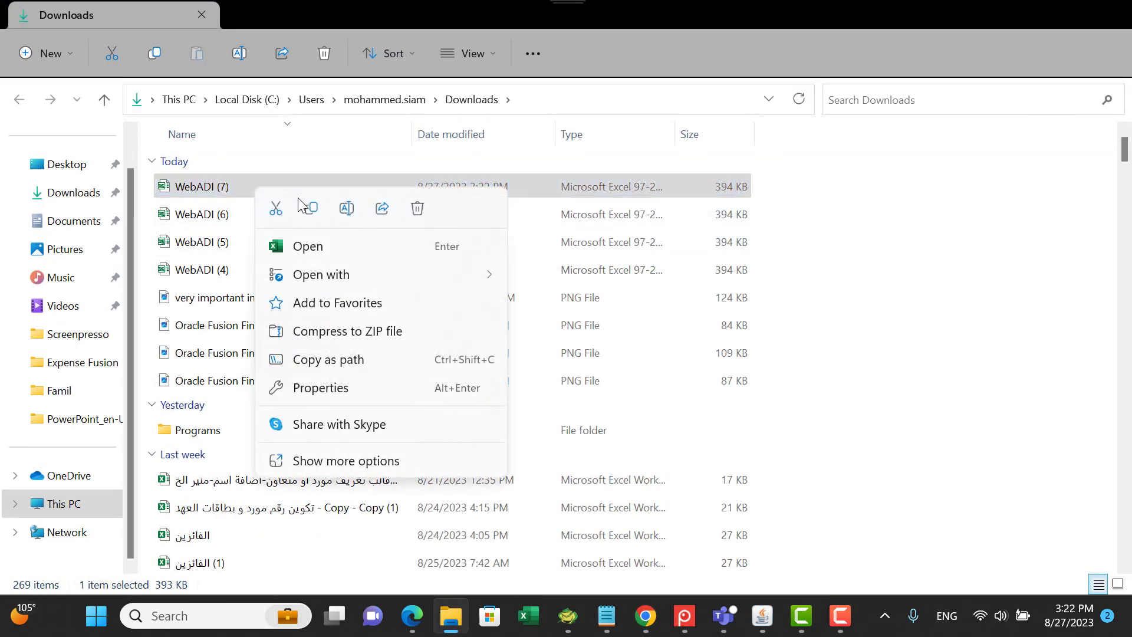
click(342, 389)
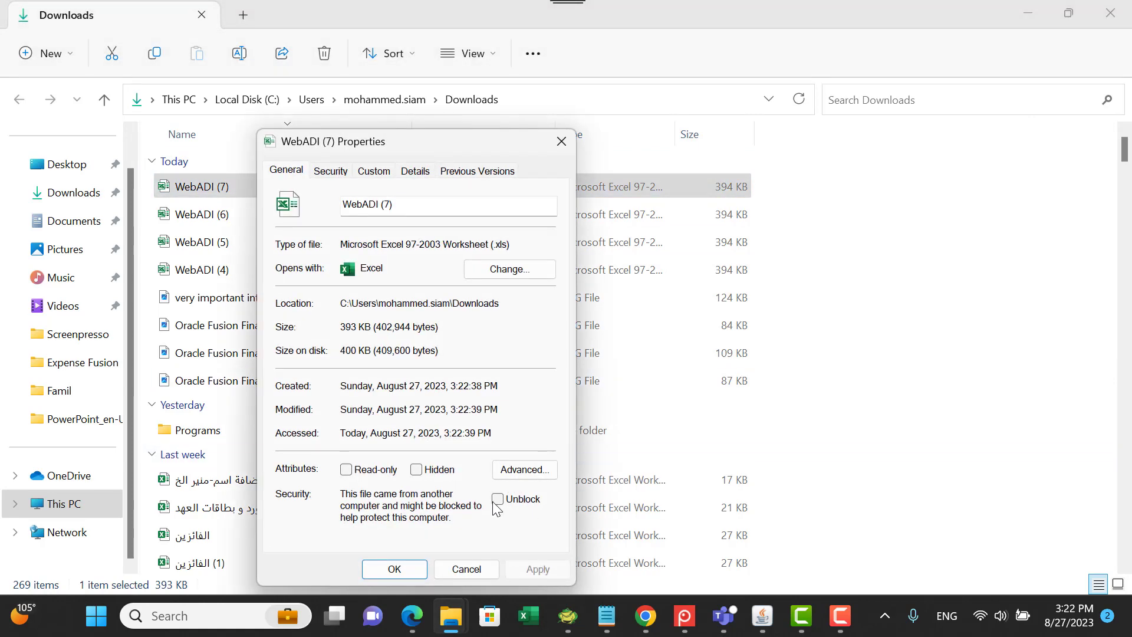
click(498, 500)
click(537, 569)
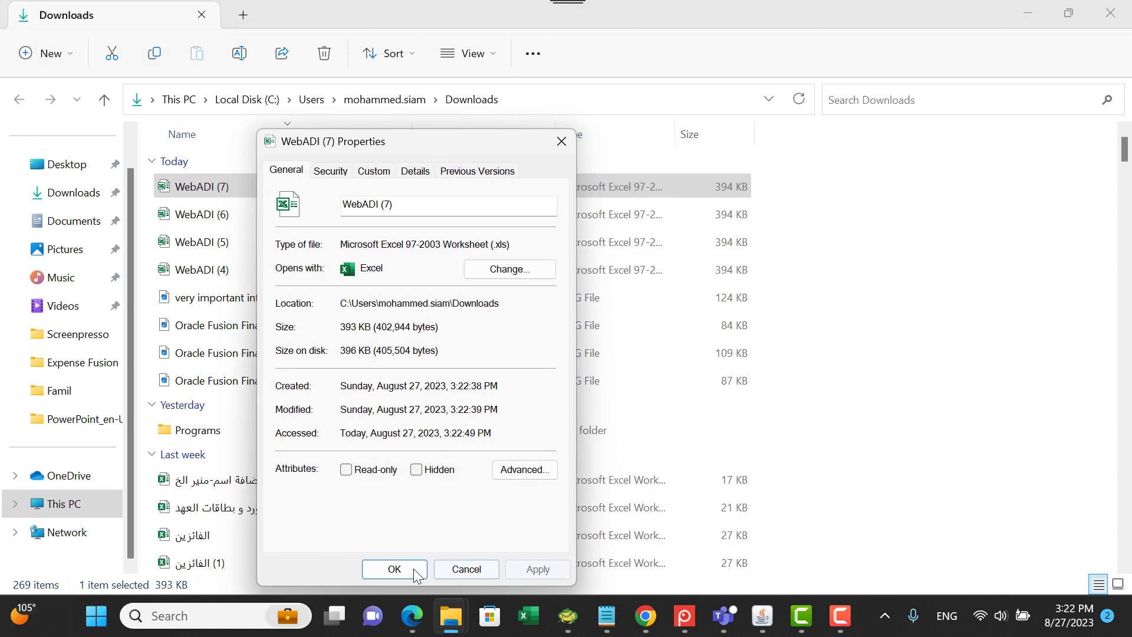
click(413, 570)
Open WebADI (7) in Excel, cancel the stalled creation, then restart Excel maximized.
double_click(202, 188)
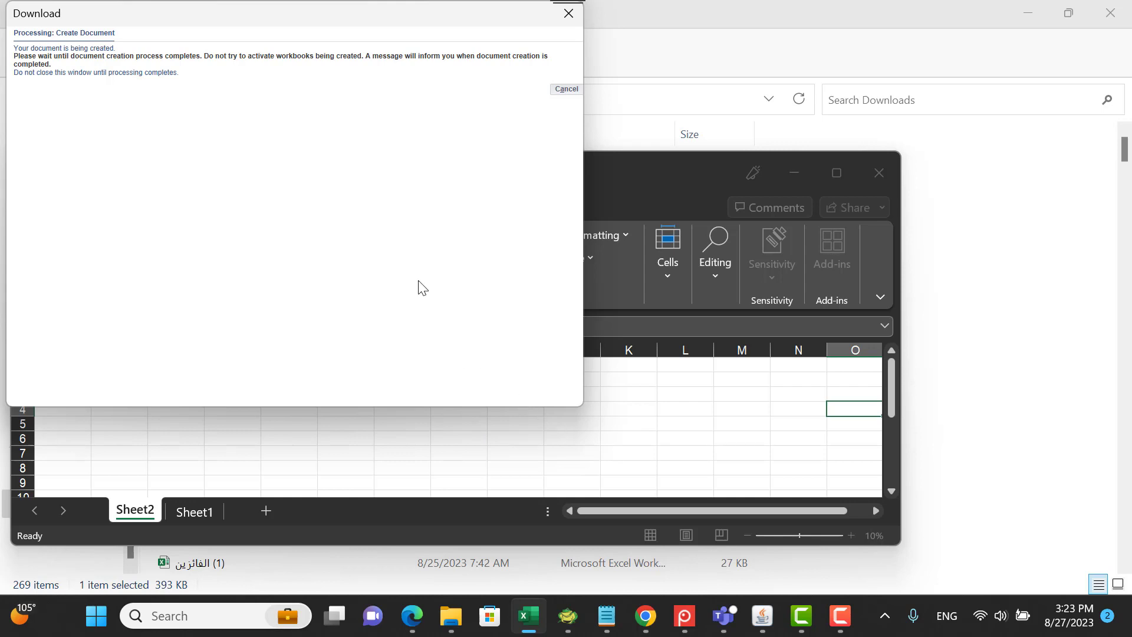
click(565, 93)
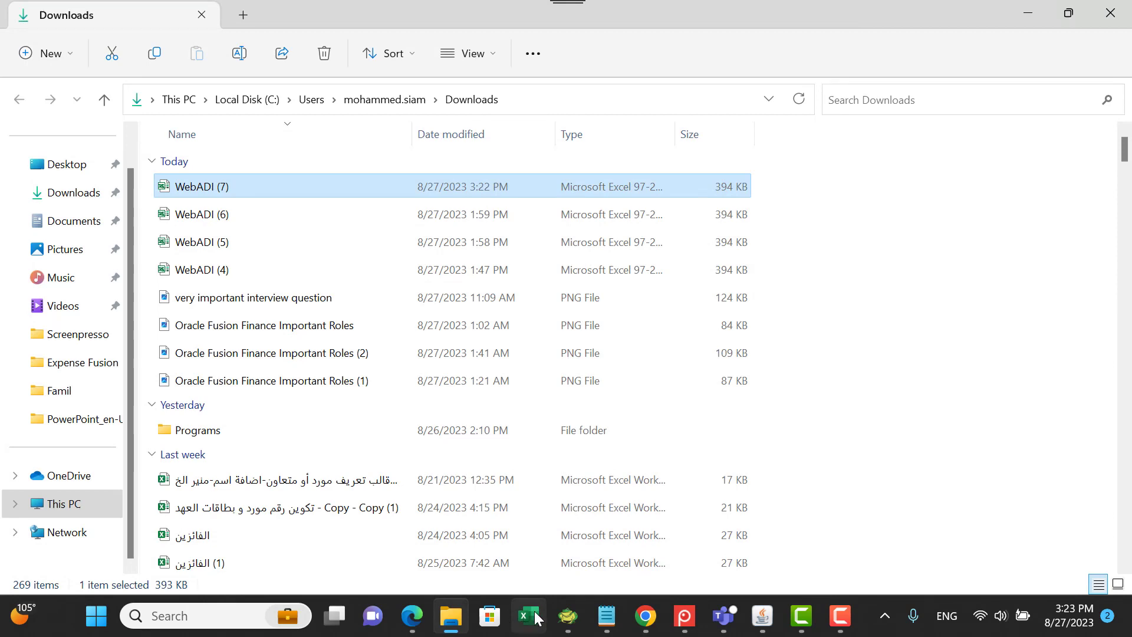
click(535, 616)
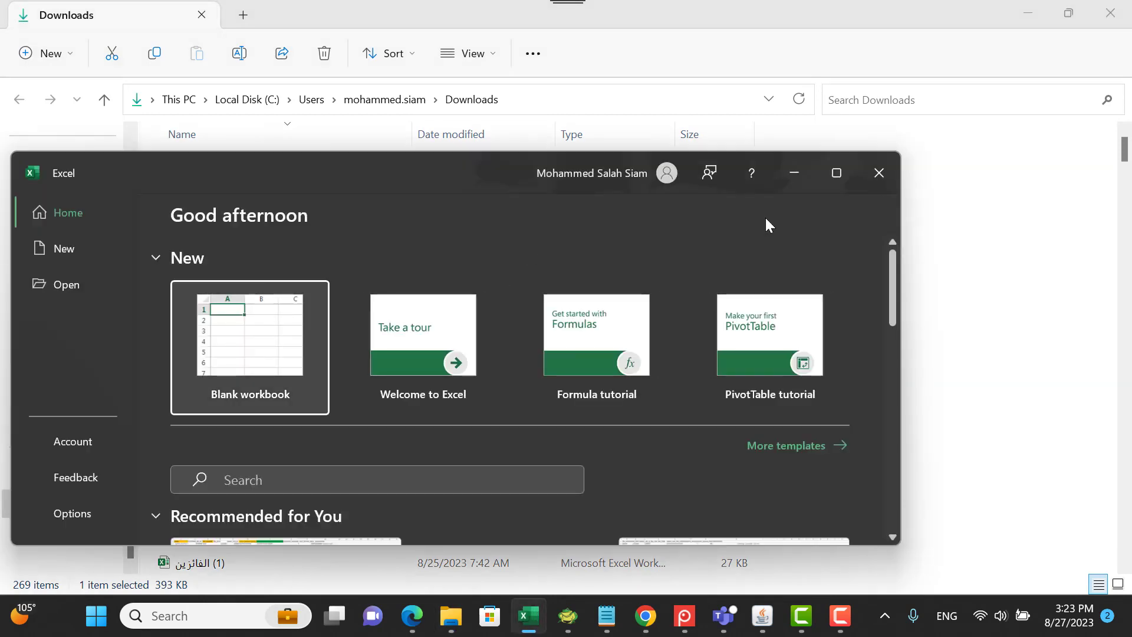
click(827, 171)
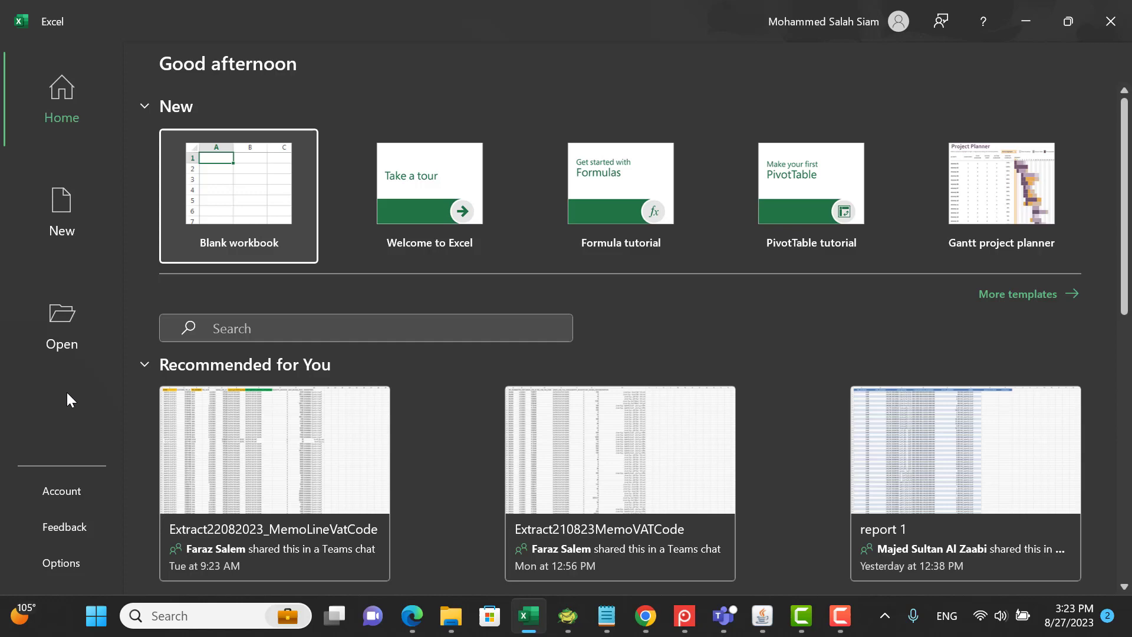
Review the Trust Center's Macro, ActiveX, Add-ins and Message Bar settings, then confirm with OK.
click(50, 563)
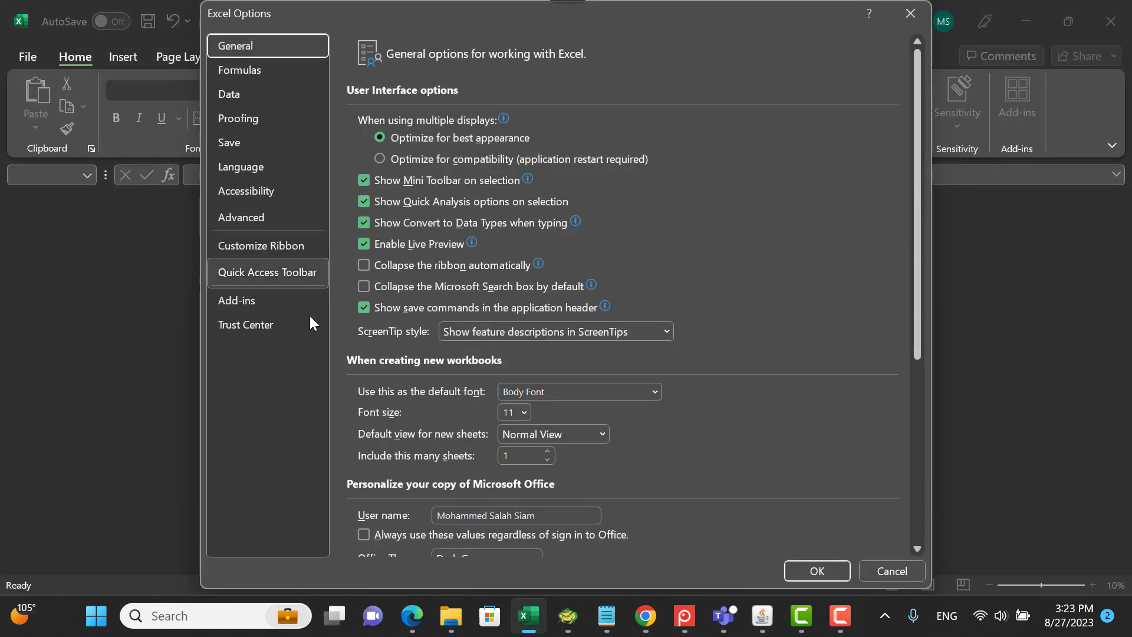
click(264, 327)
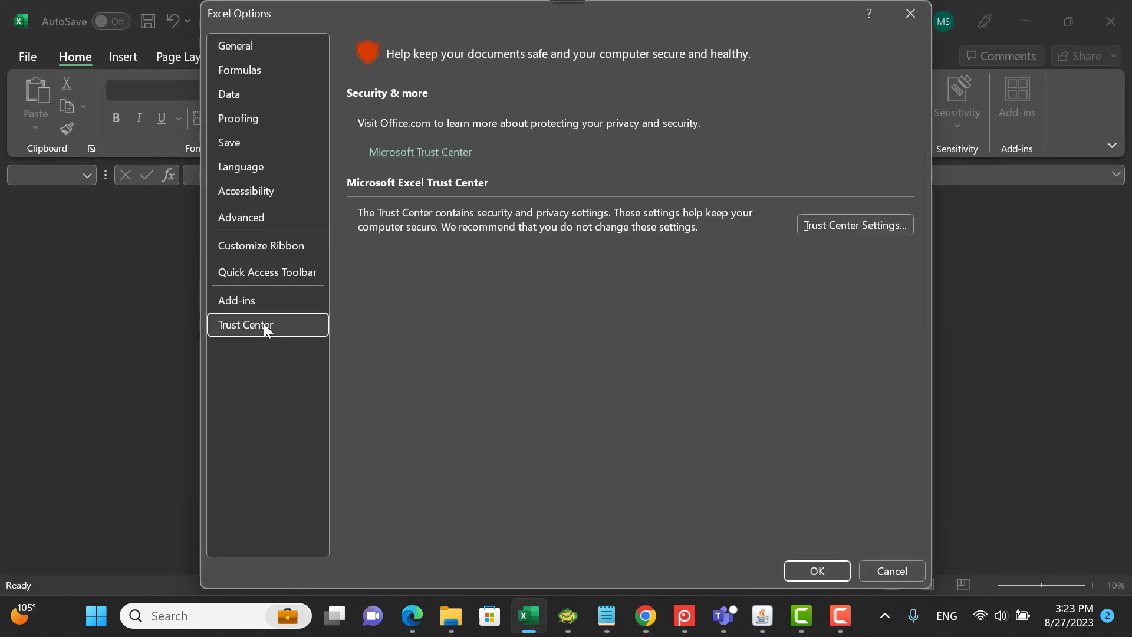
click(855, 226)
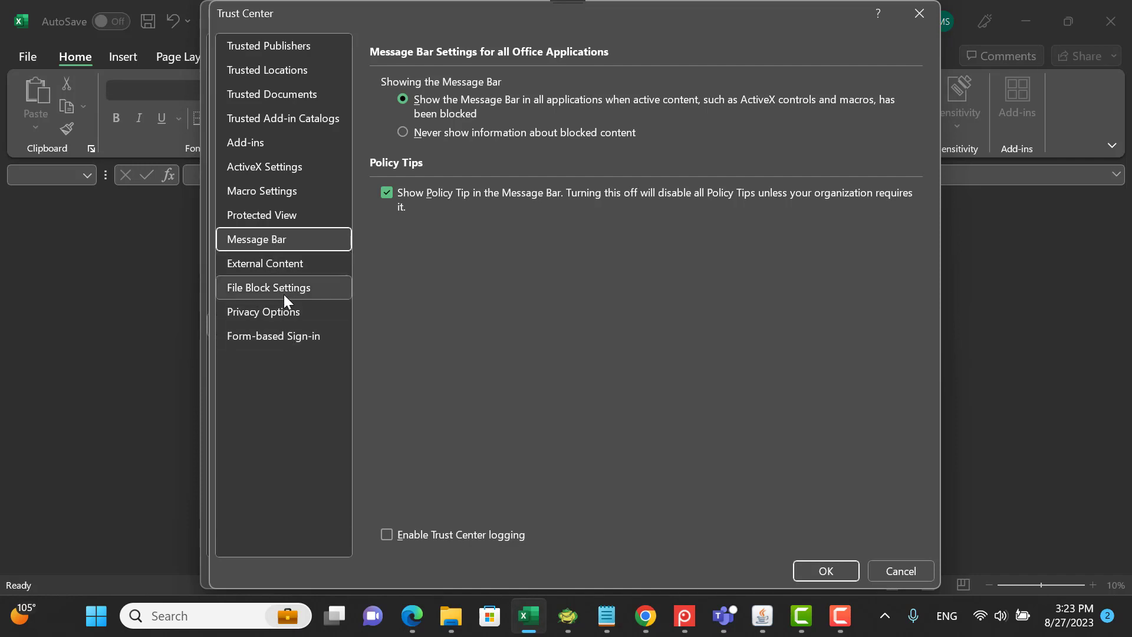
click(267, 181)
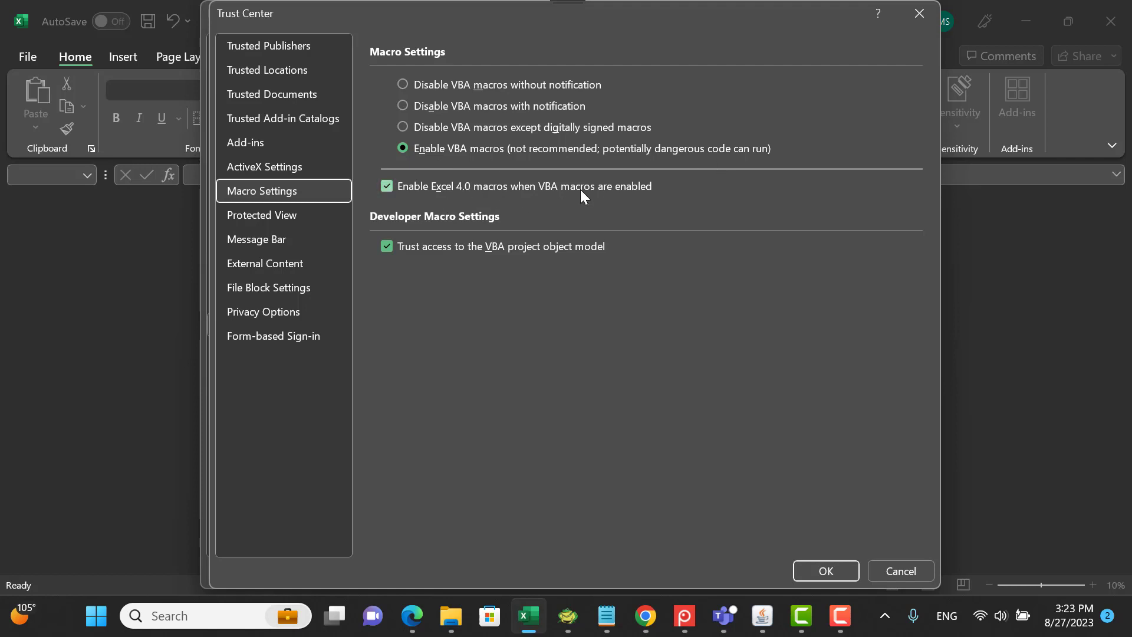
click(269, 167)
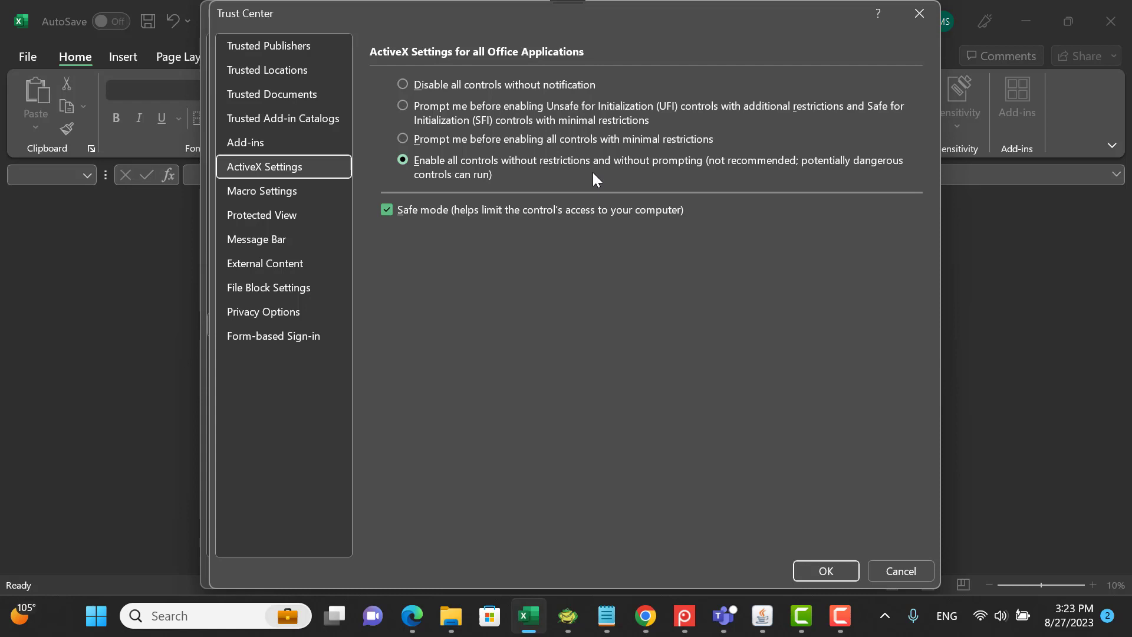
click(268, 142)
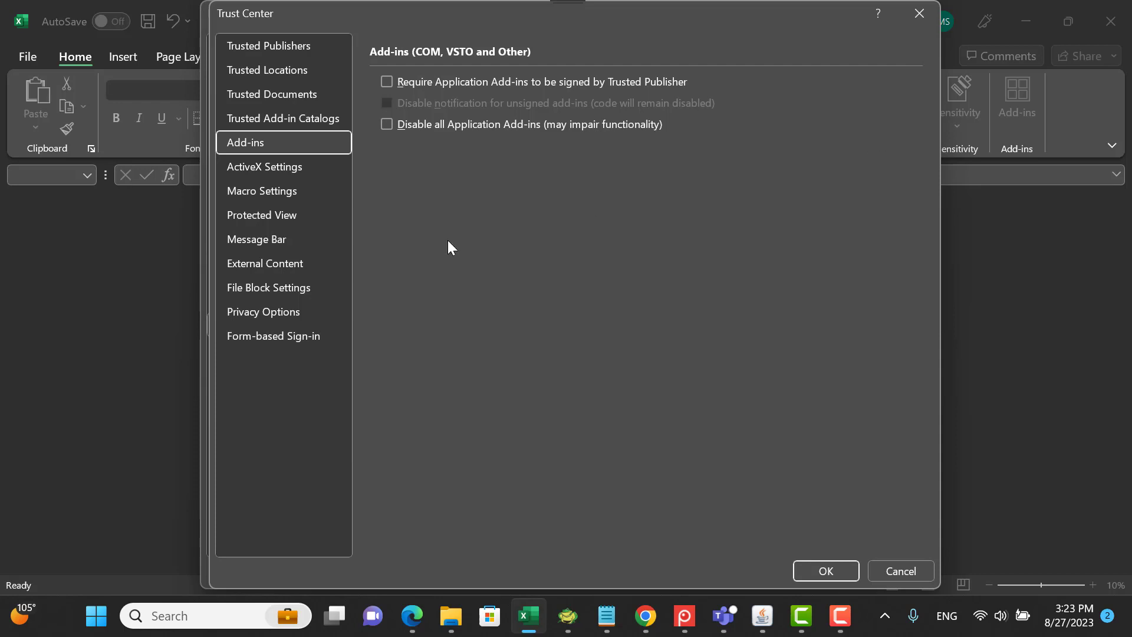
click(281, 240)
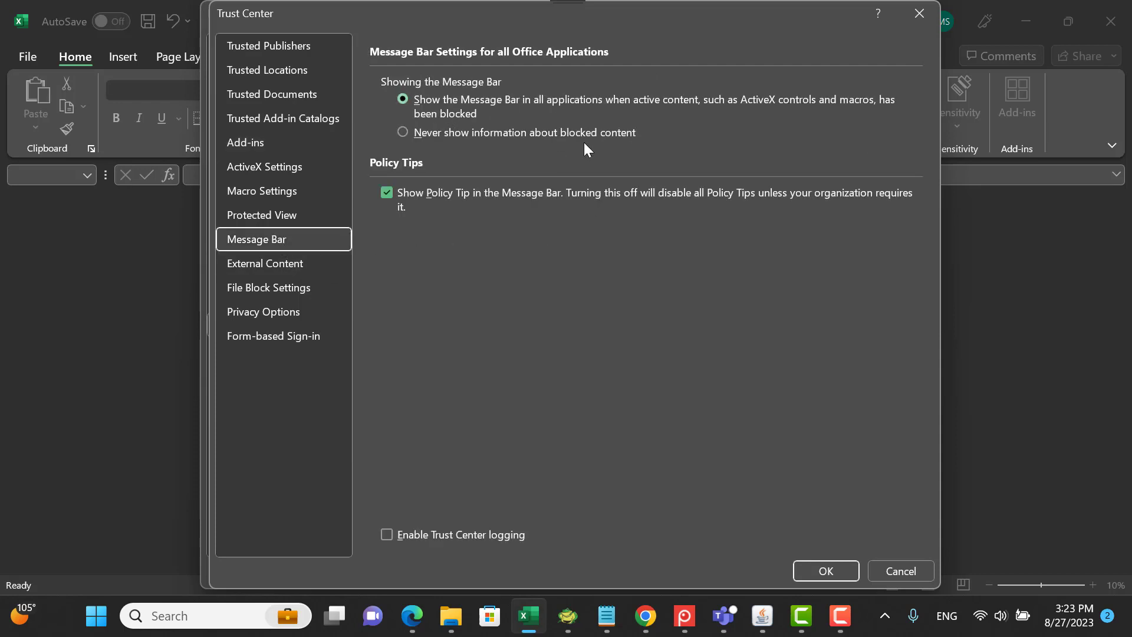
click(822, 571)
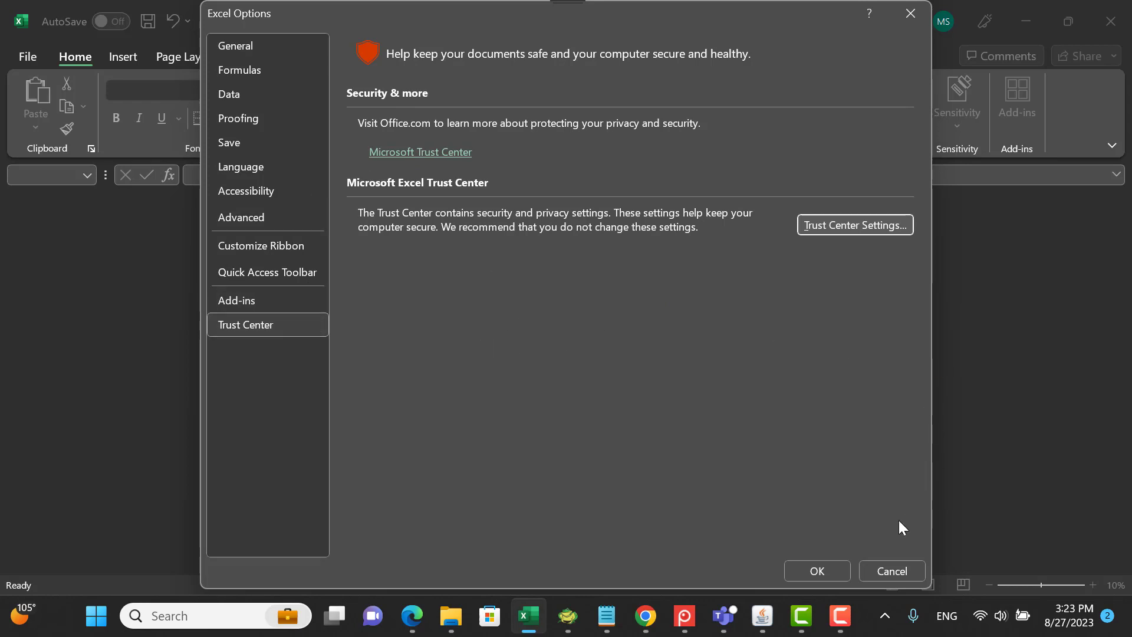
Close Excel Options and open Internet Options by searching Windows for 'inte'.
click(826, 567)
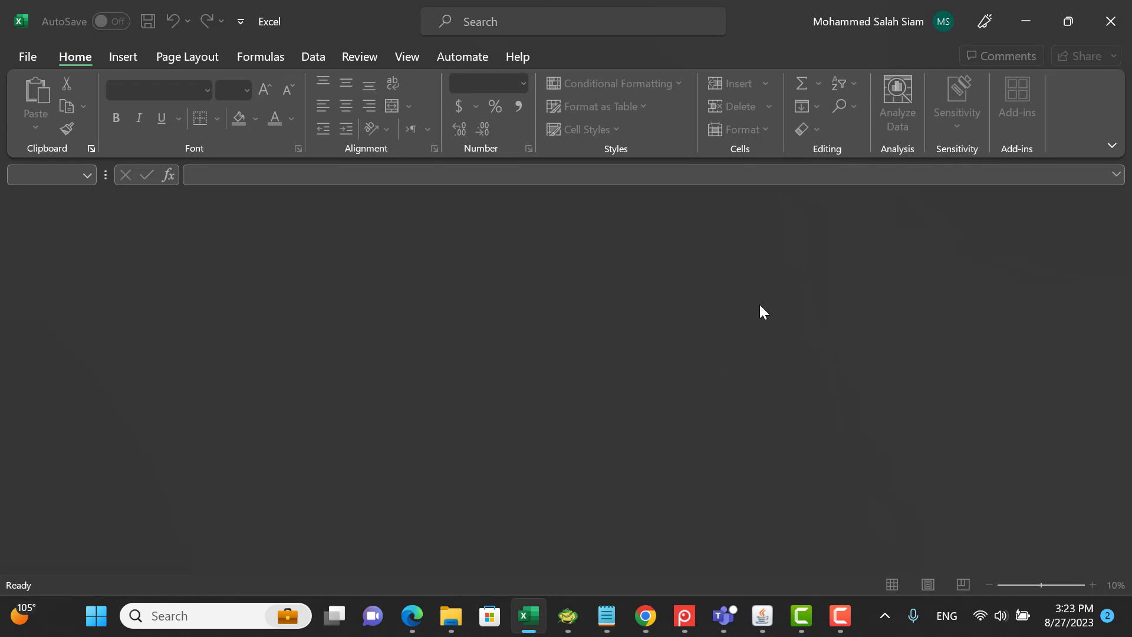
click(226, 614)
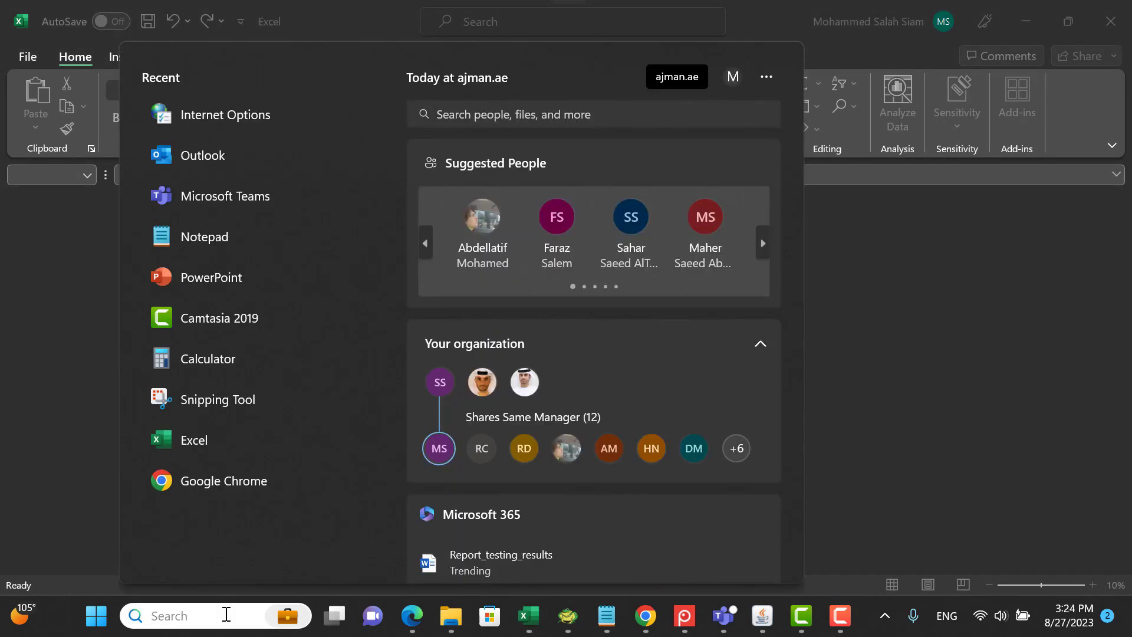
text(inte)
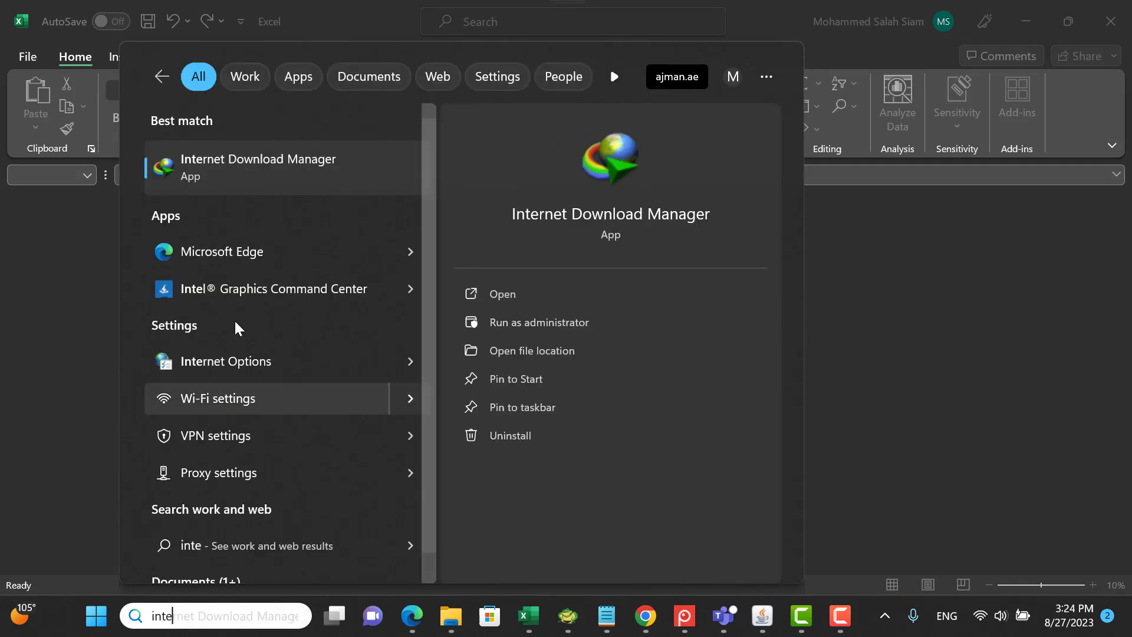
click(235, 361)
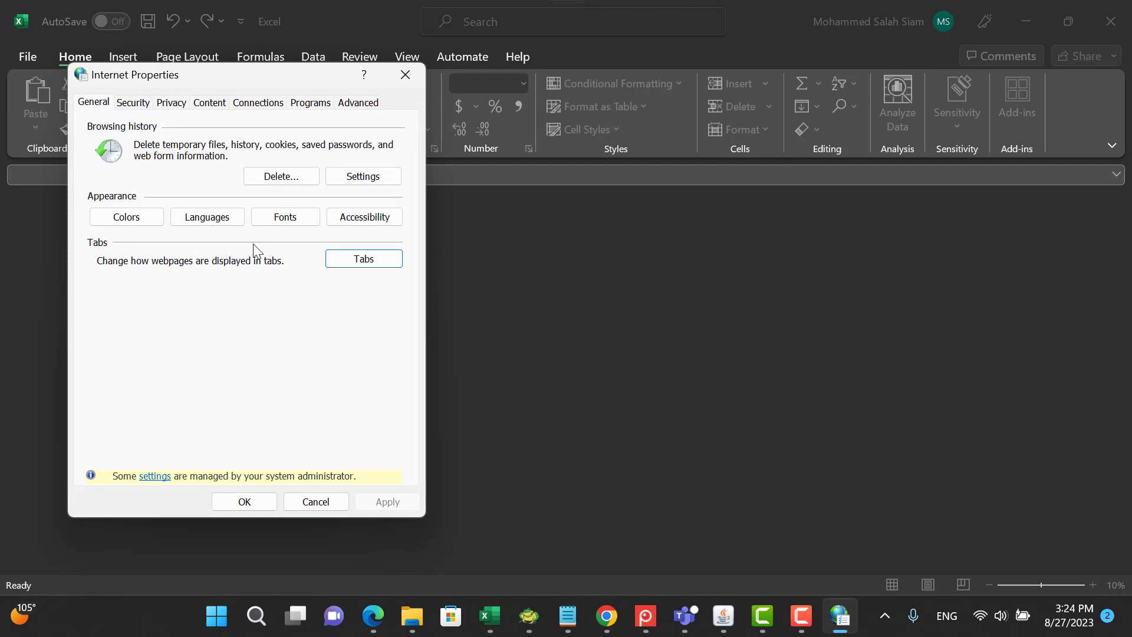
Set the Internet zone's 'Allow status bar updates via script' to Enable and confirm.
click(134, 104)
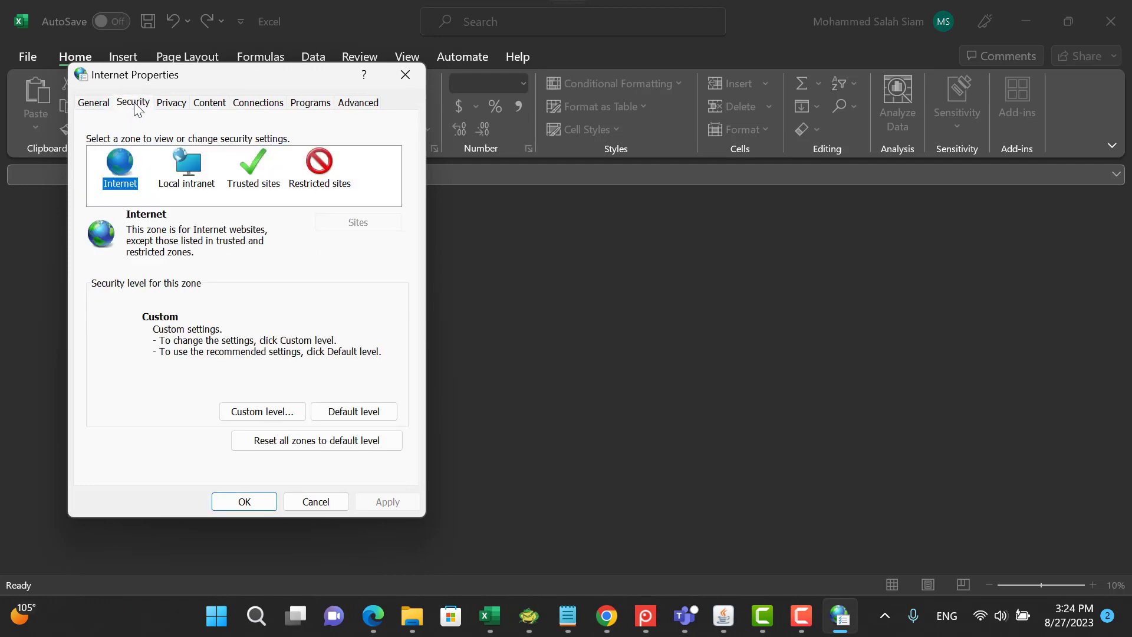
click(274, 411)
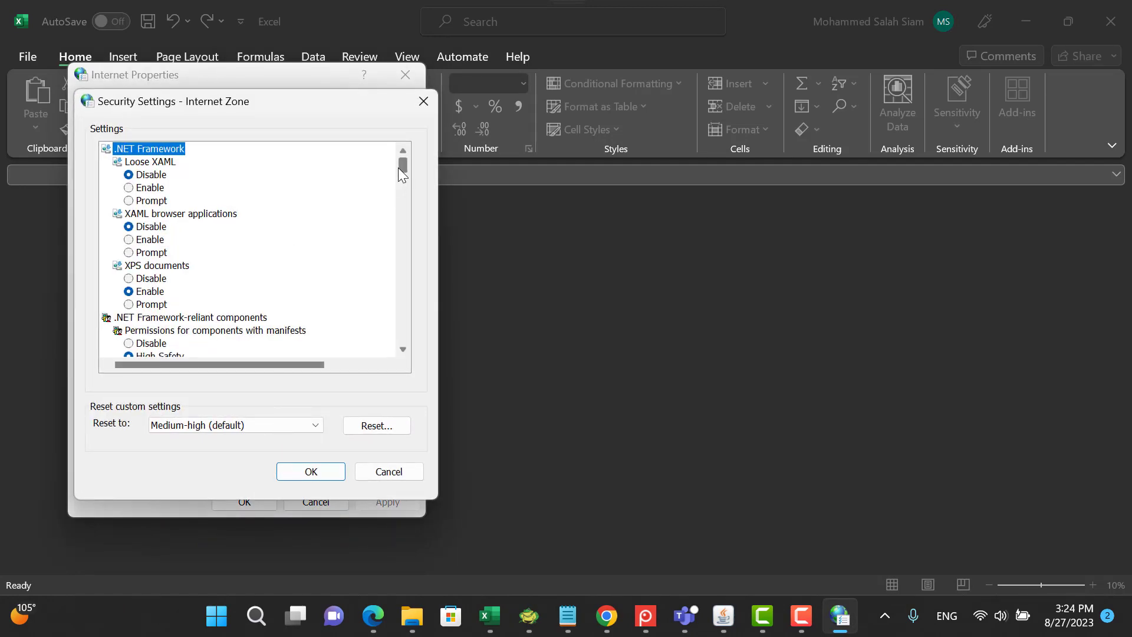
drag(400, 166, 420, 324)
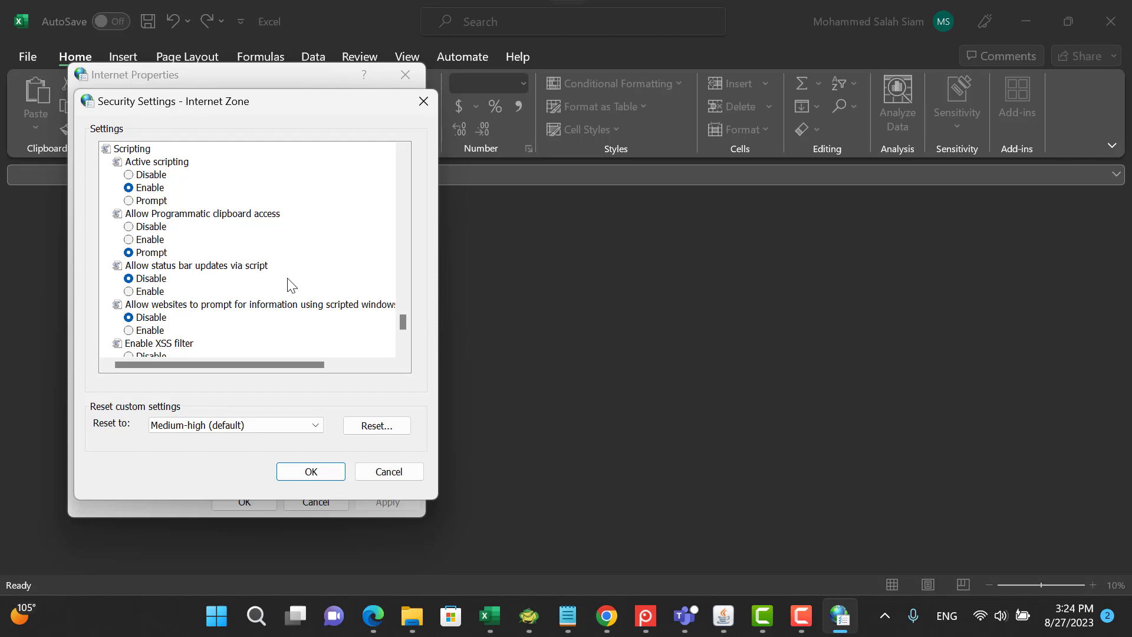
click(152, 292)
click(309, 472)
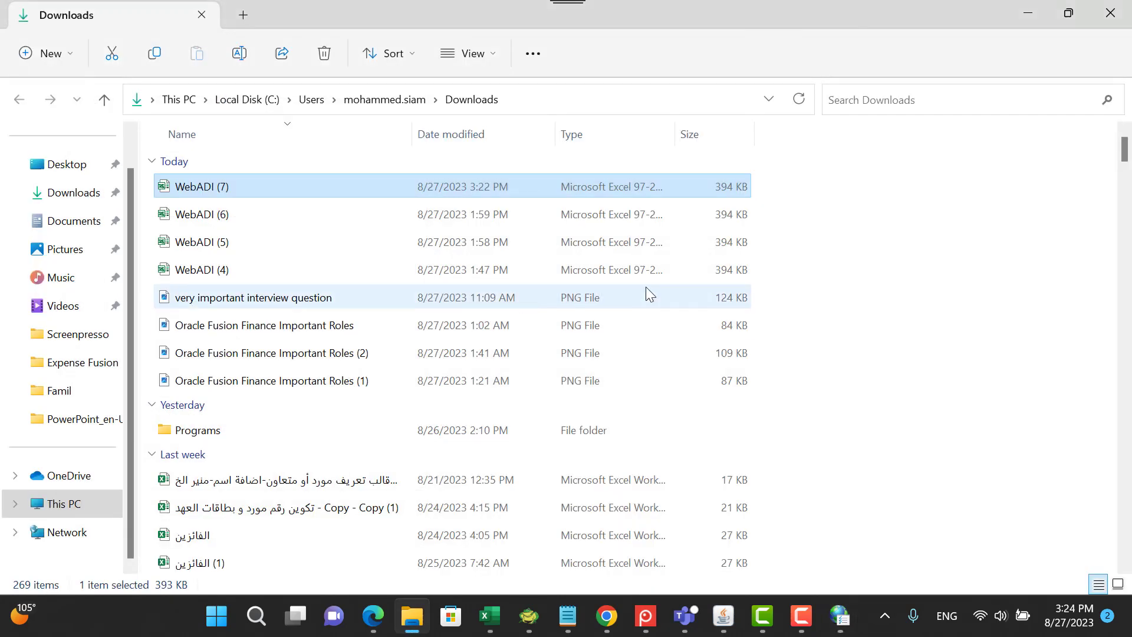
click(840, 615)
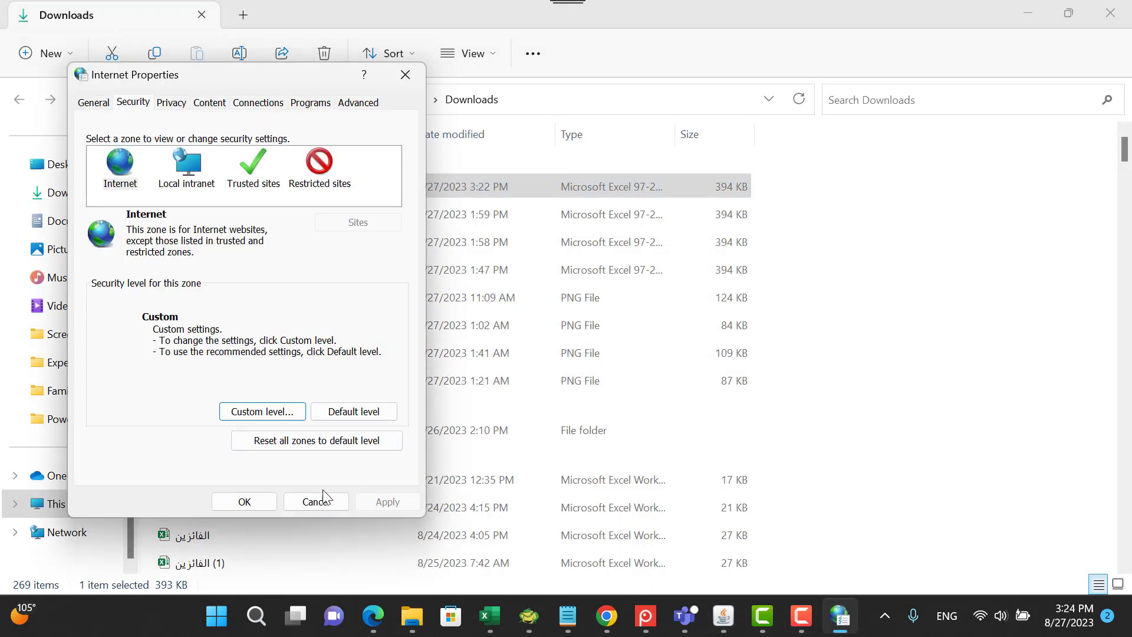
click(239, 495)
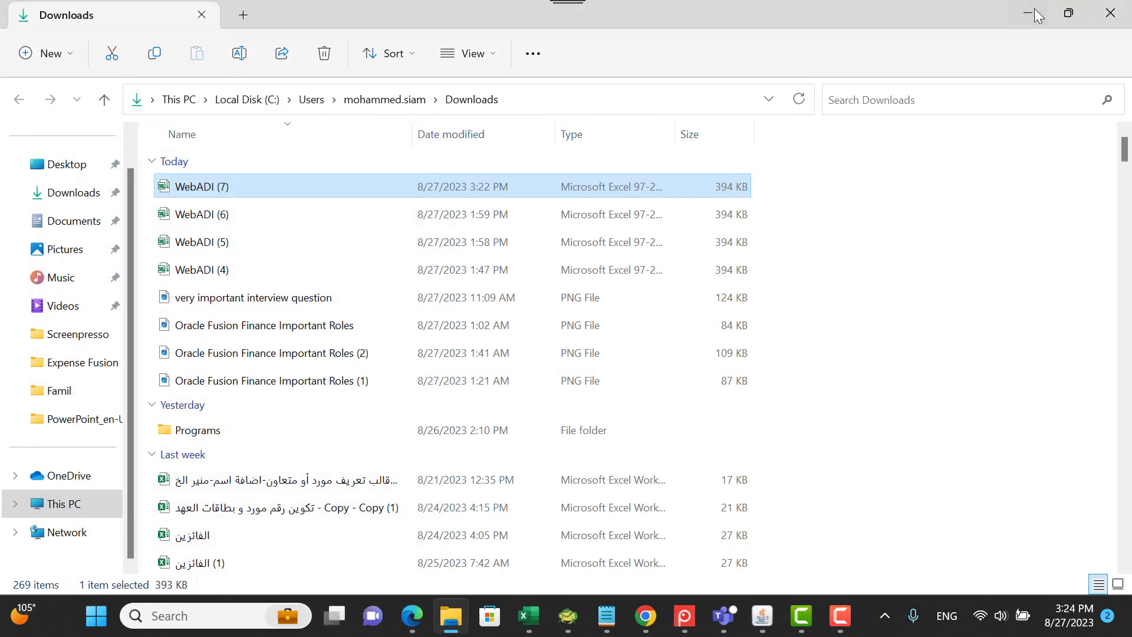
From the Journal Wizard, create a new Journal Functional Actuals - Single document.
click(1034, 9)
click(645, 615)
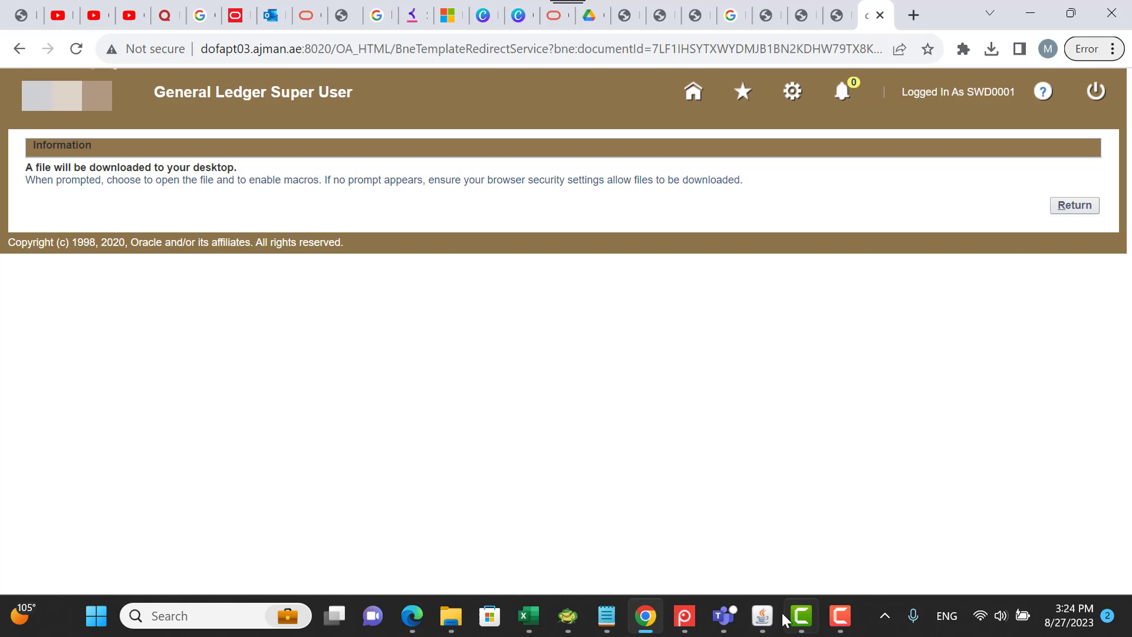
click(762, 615)
double_click(139, 374)
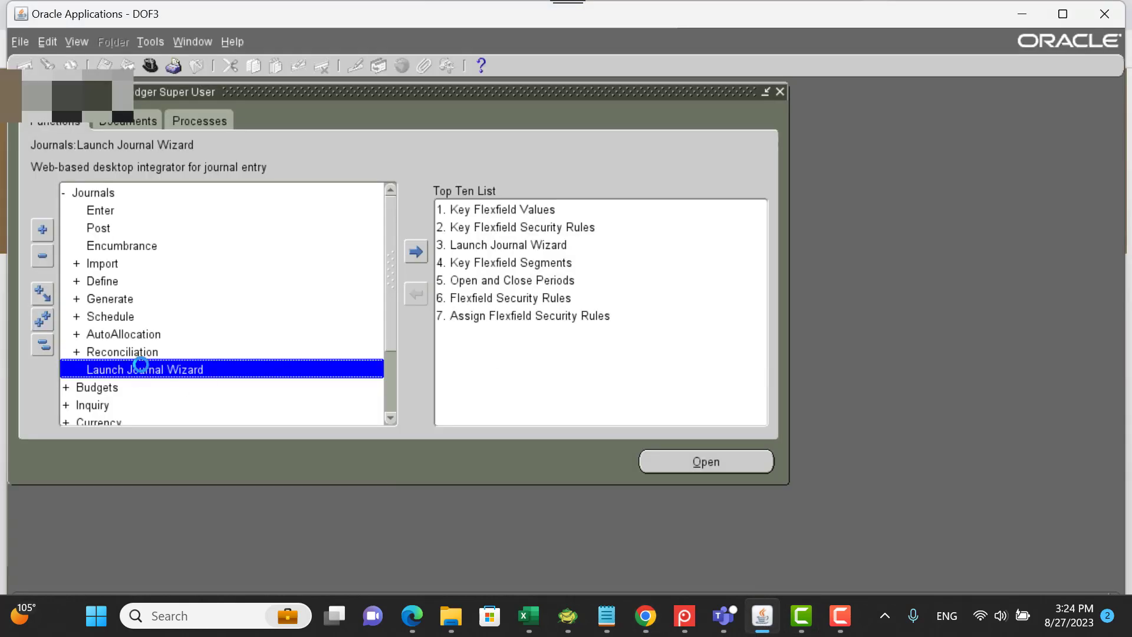
click(445, 213)
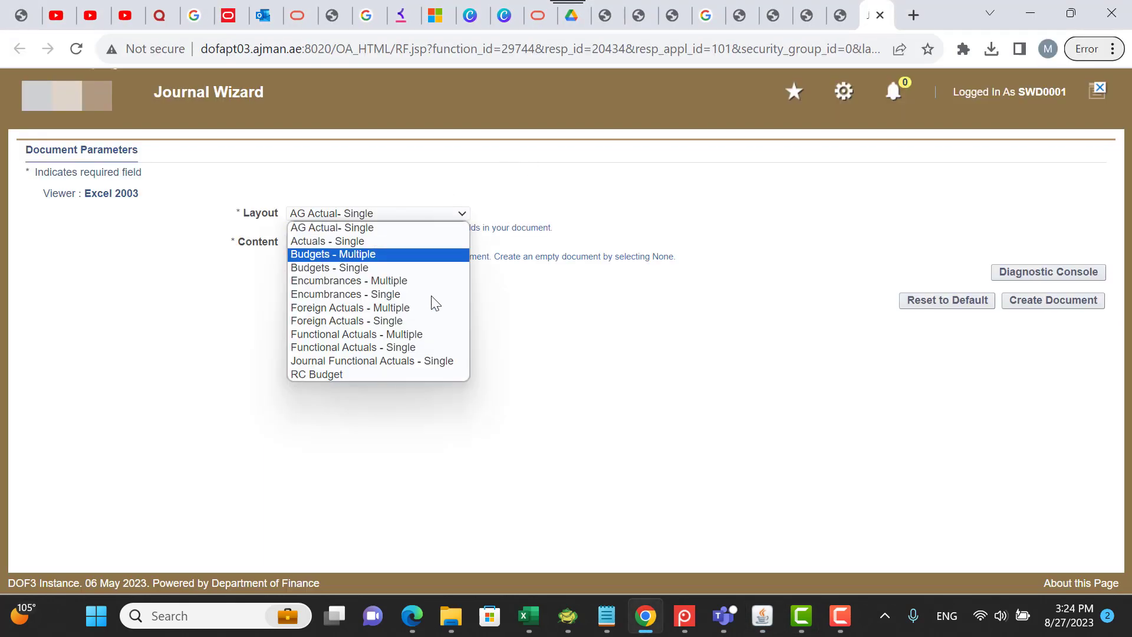
click(455, 360)
click(1053, 300)
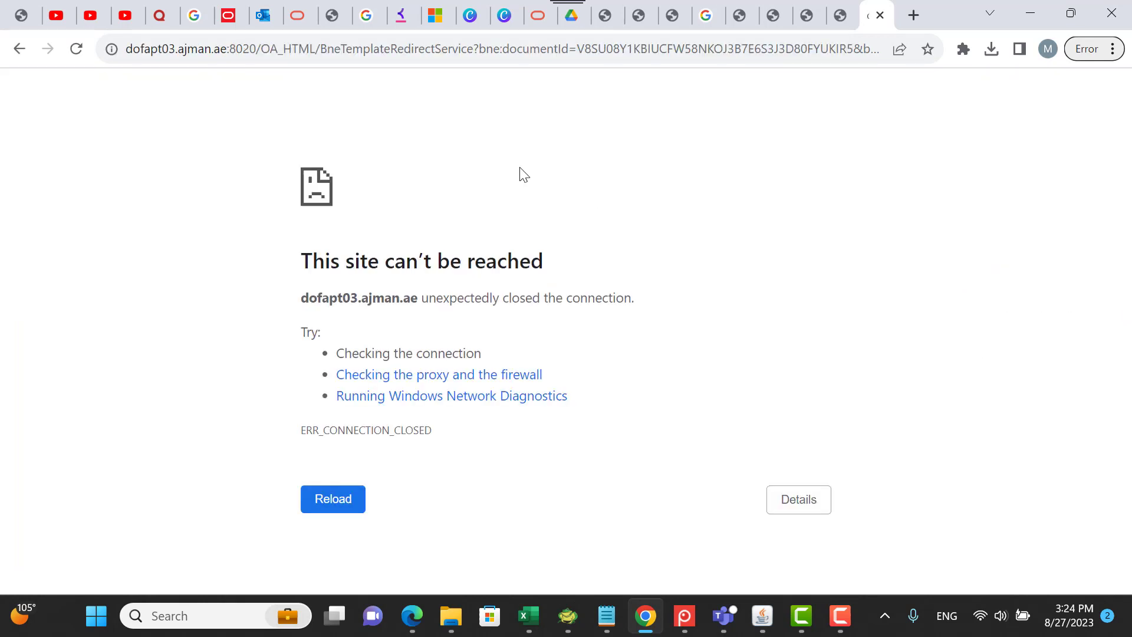
Remove the 's' from https in the address and reload to download WebADI (8).xls.
click(158, 48)
click(155, 48)
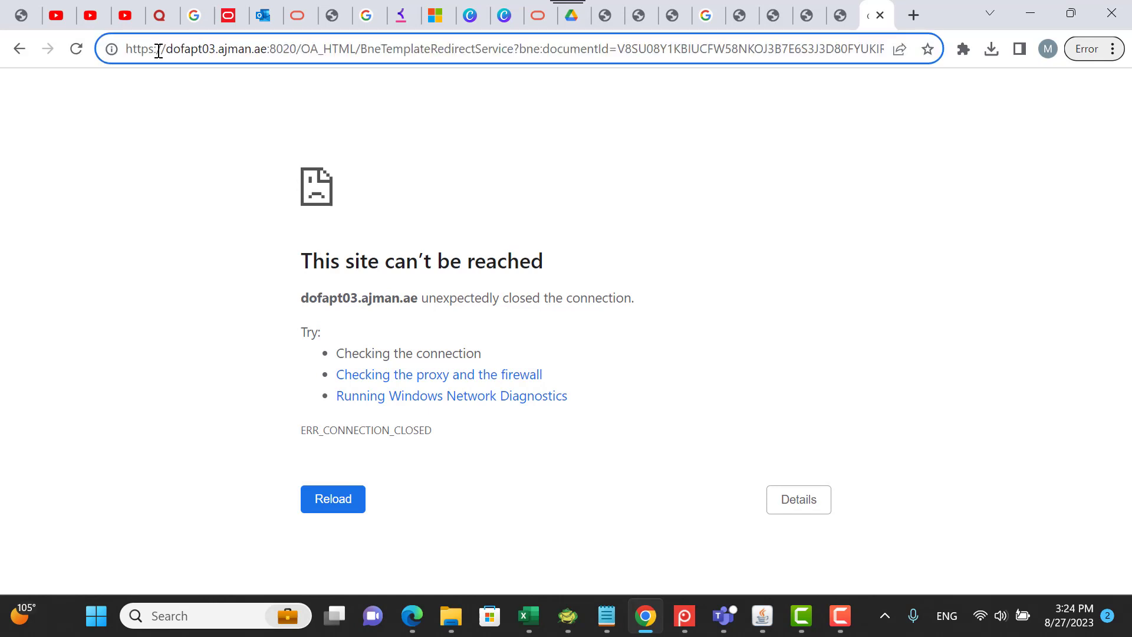
click(155, 50)
key(BackSpace)
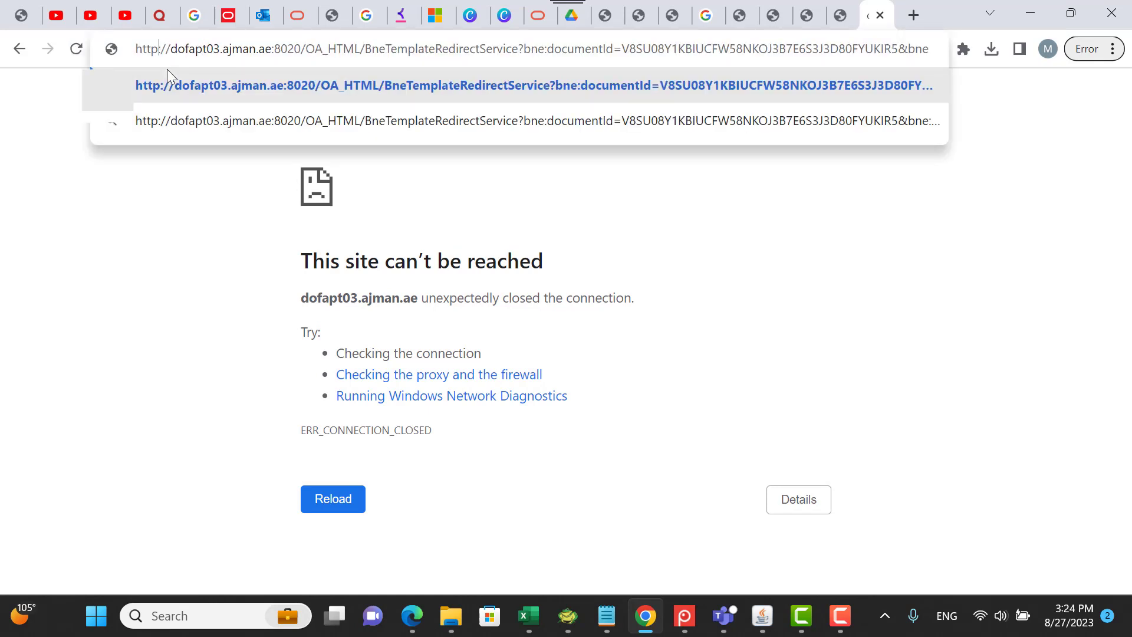
key(Return)
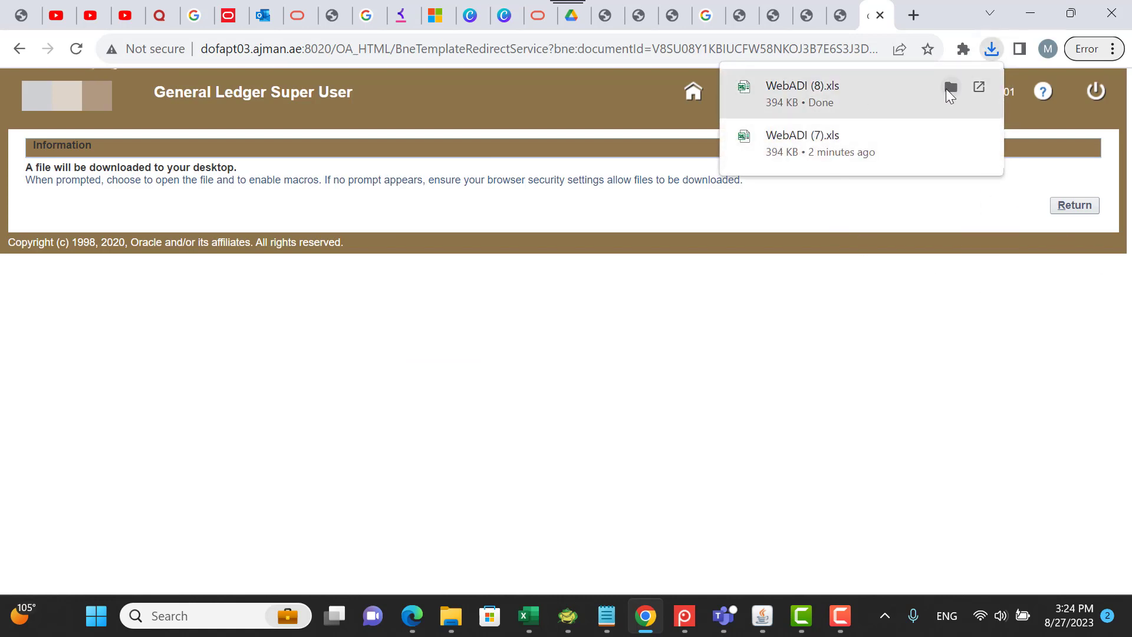
Unblock WebADI (8) in its file Properties, then open it in Excel.
click(950, 87)
right_click(508, 217)
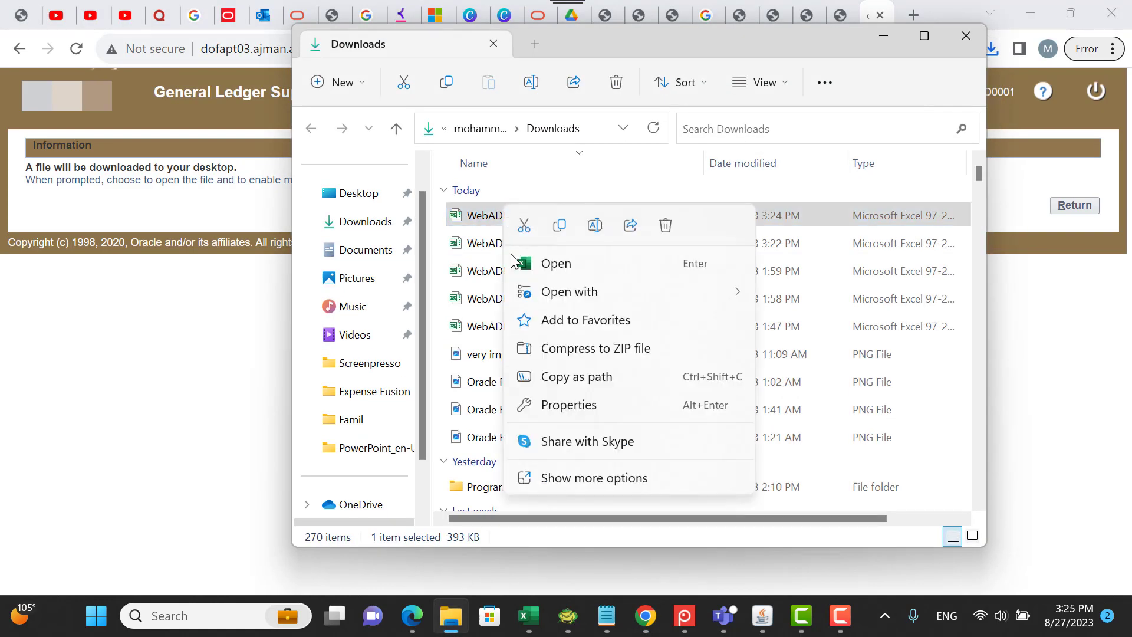
click(562, 410)
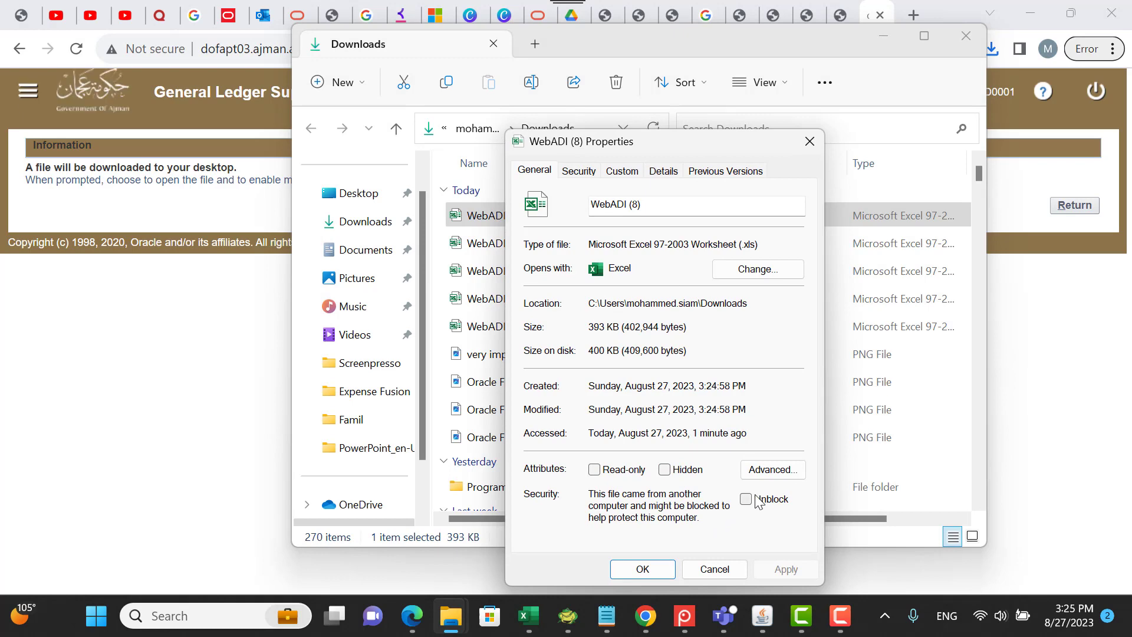
click(746, 499)
click(782, 565)
click(642, 569)
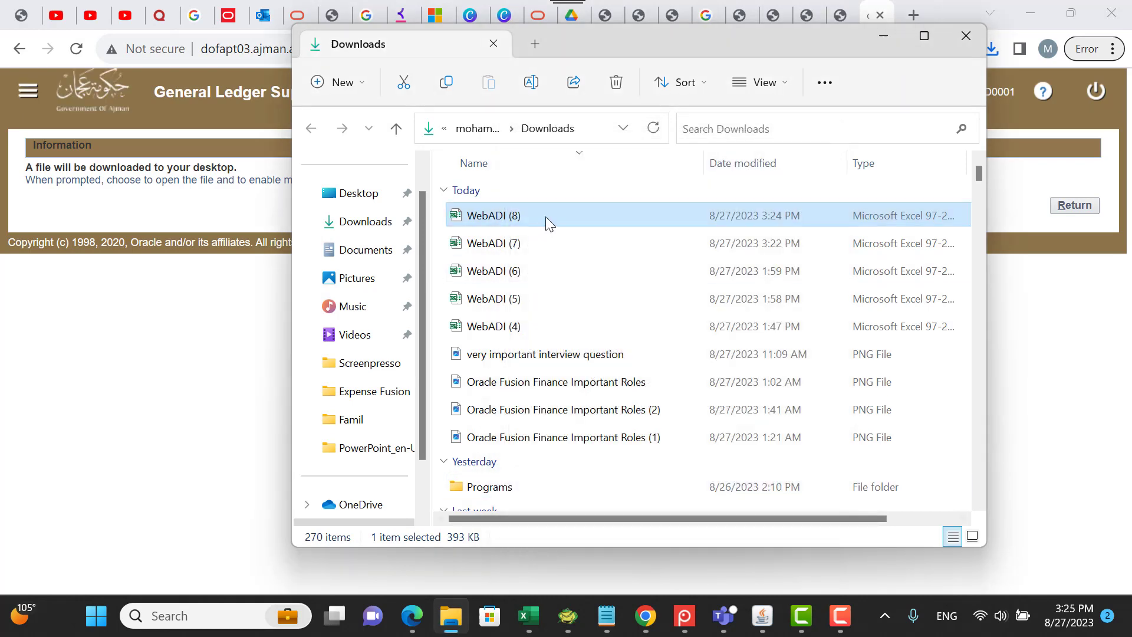
double_click(511, 215)
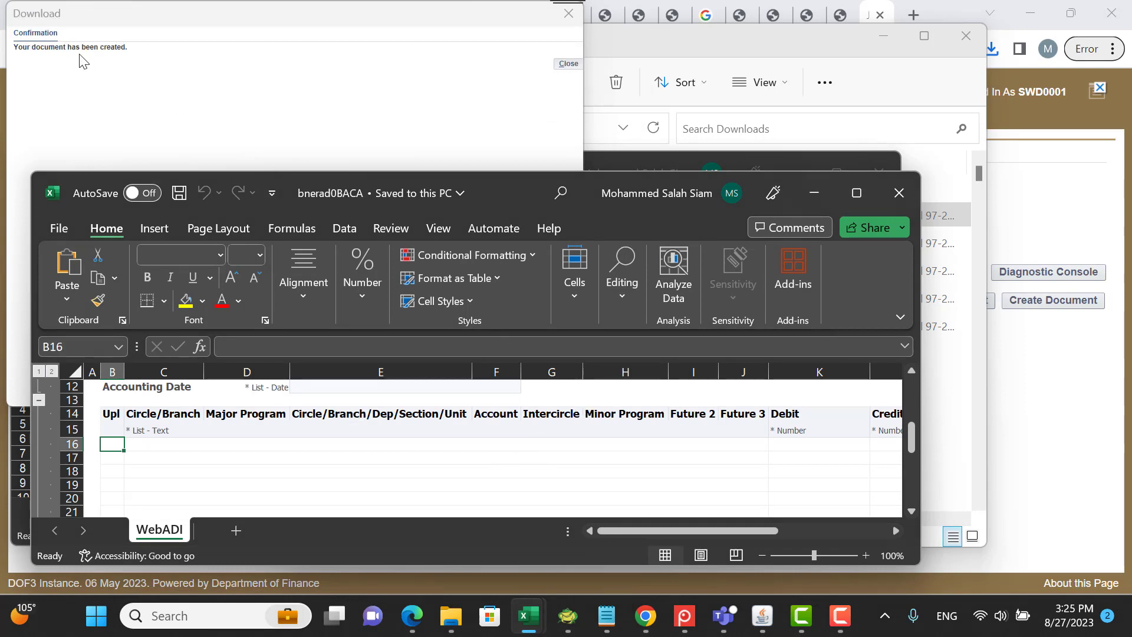
Dismiss the document-created message, maximize the workbook and test the Ledger list of values in E8.
click(567, 63)
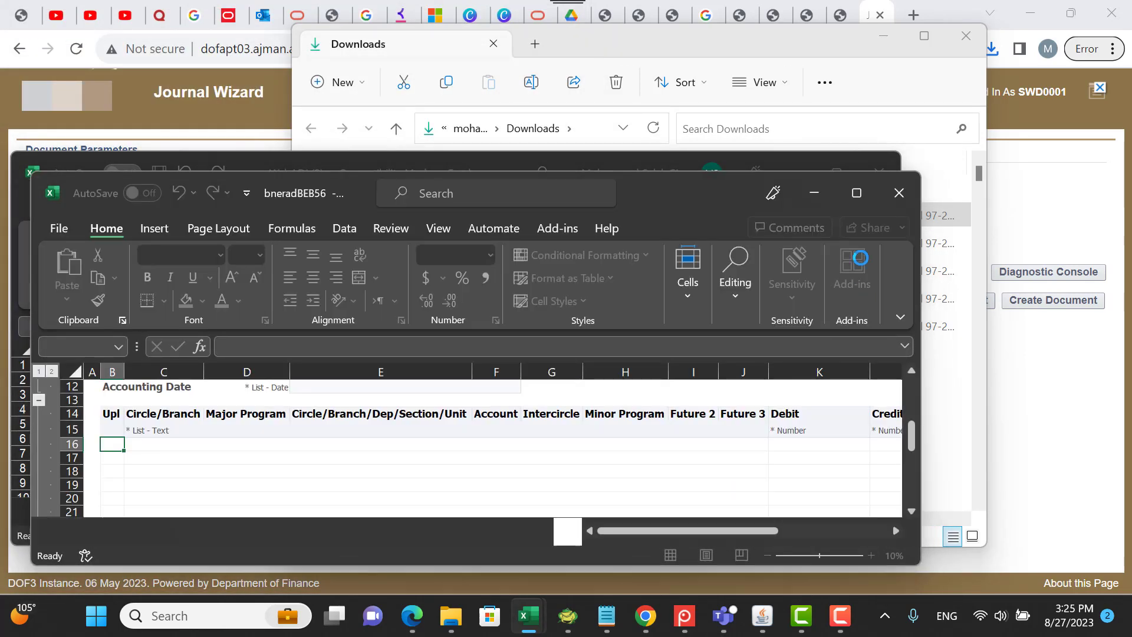
click(861, 196)
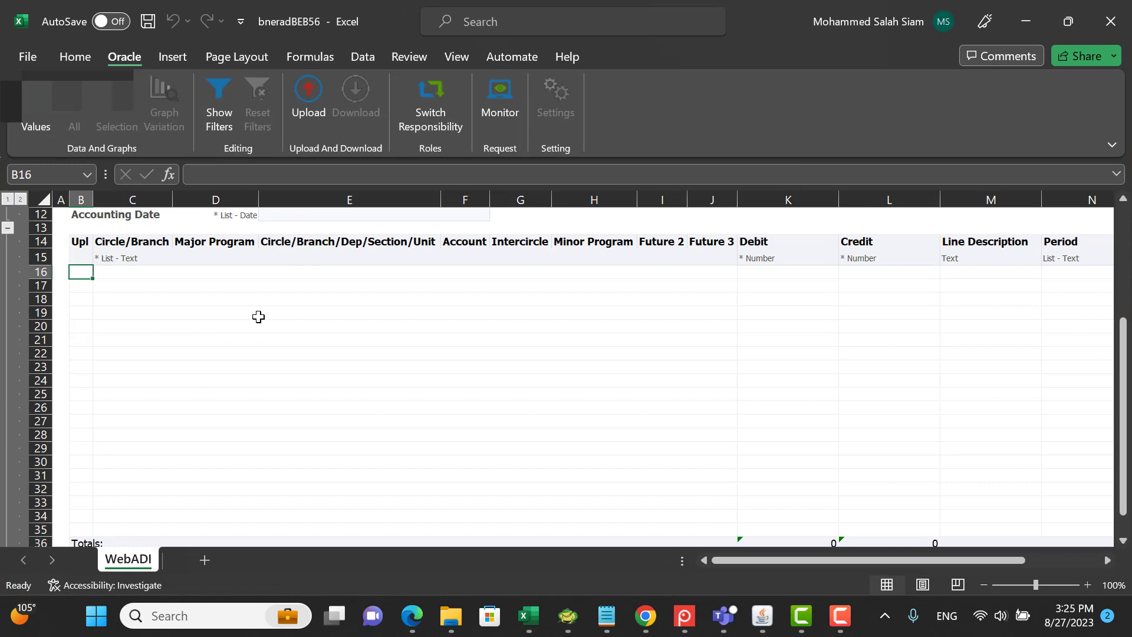
scroll(259, 317, up, 2)
click(297, 243)
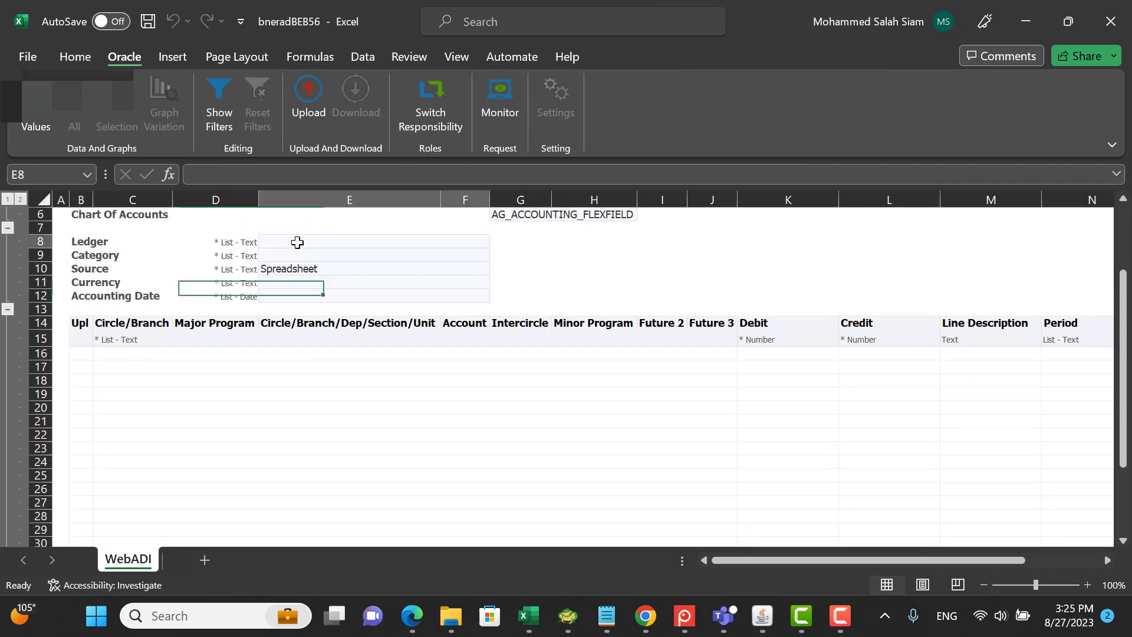
double_click(297, 243)
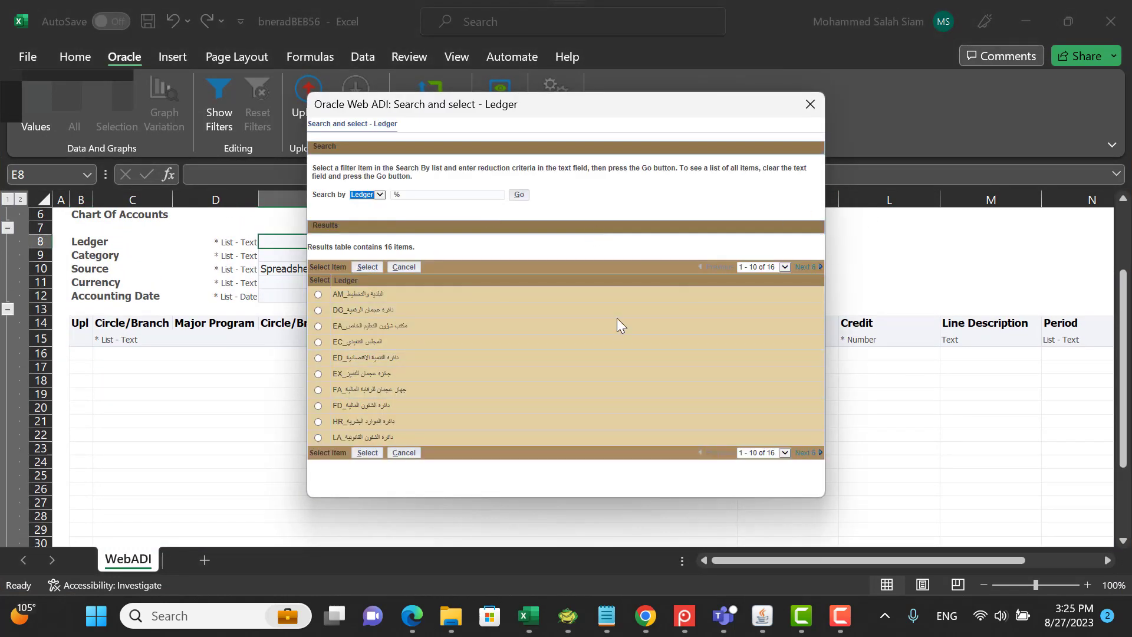
click(809, 104)
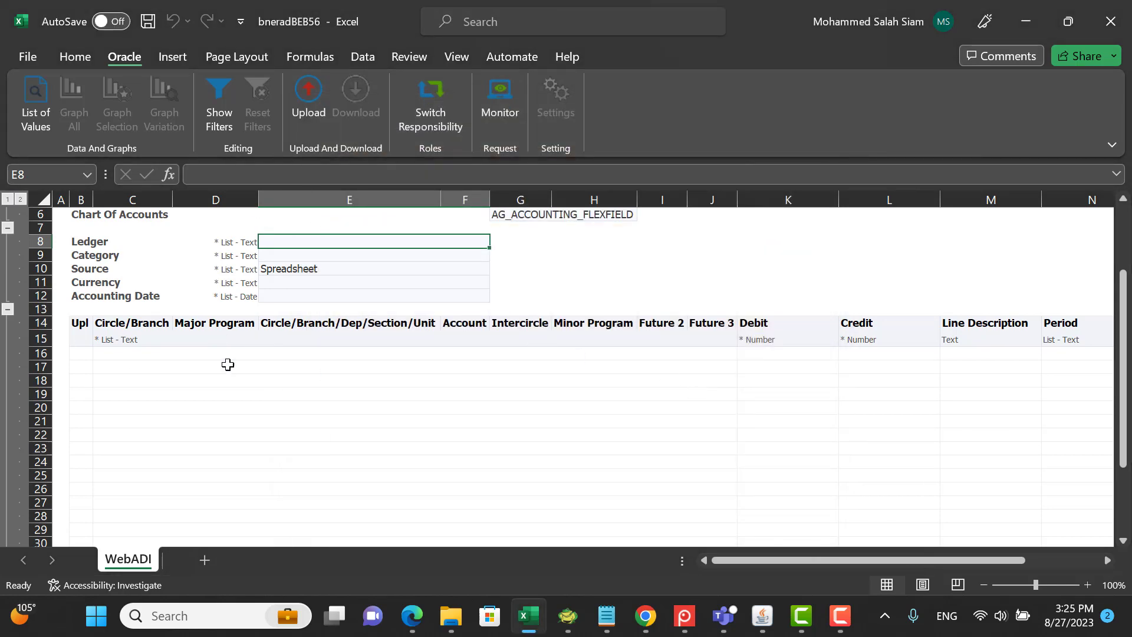
Try the account list of values in C16, dismiss the flexfield error, and select header cells E12, E8, E9.
double_click(139, 352)
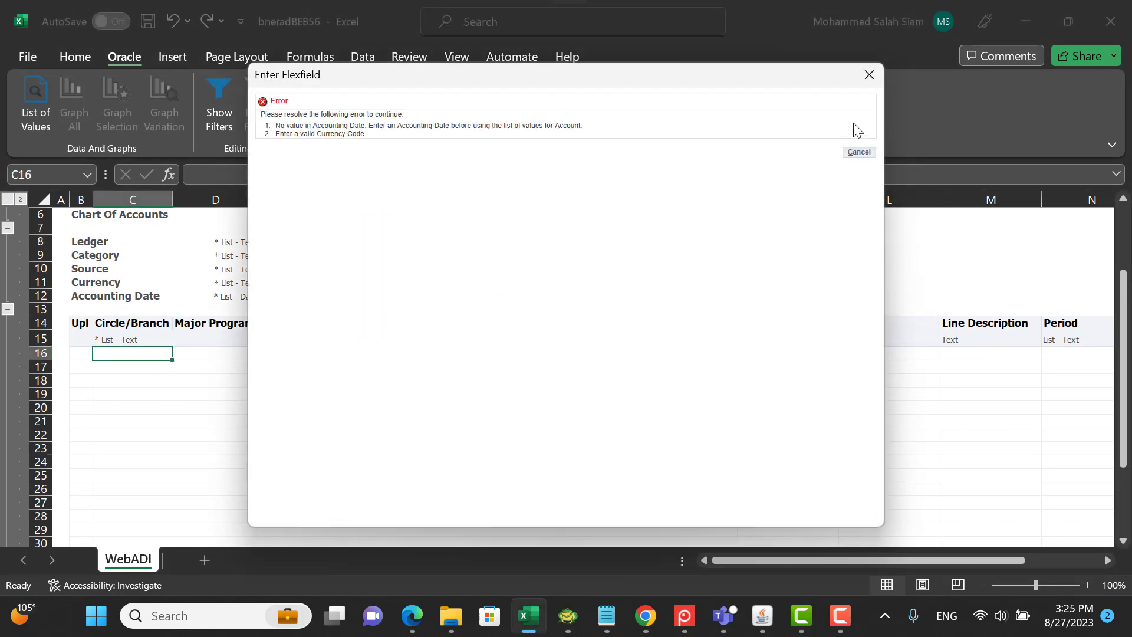
click(869, 74)
click(289, 295)
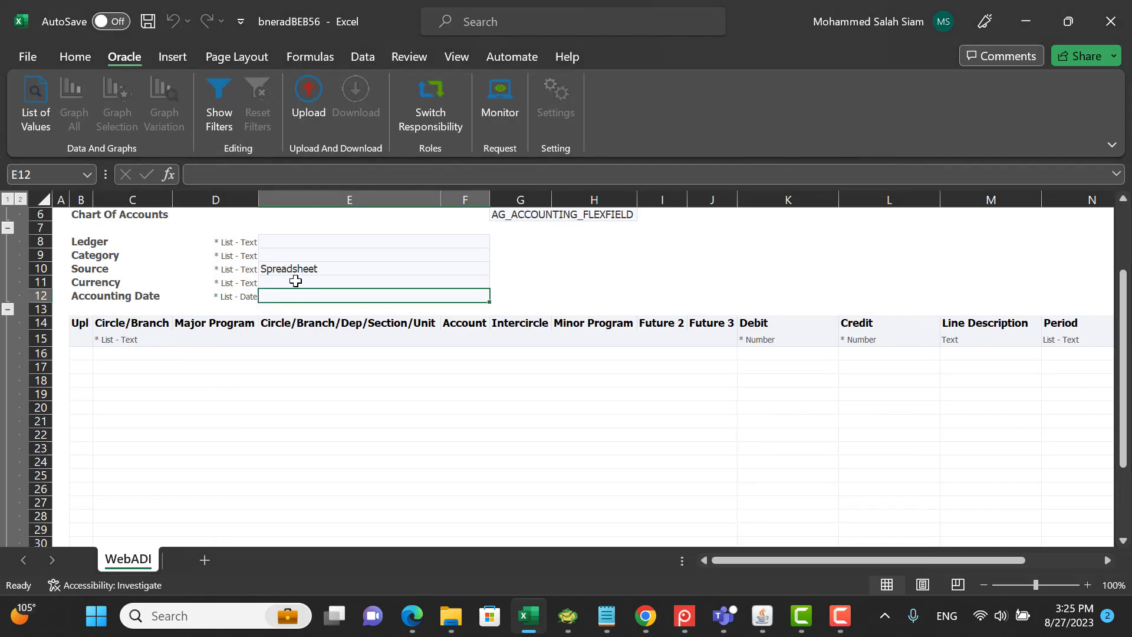
click(295, 243)
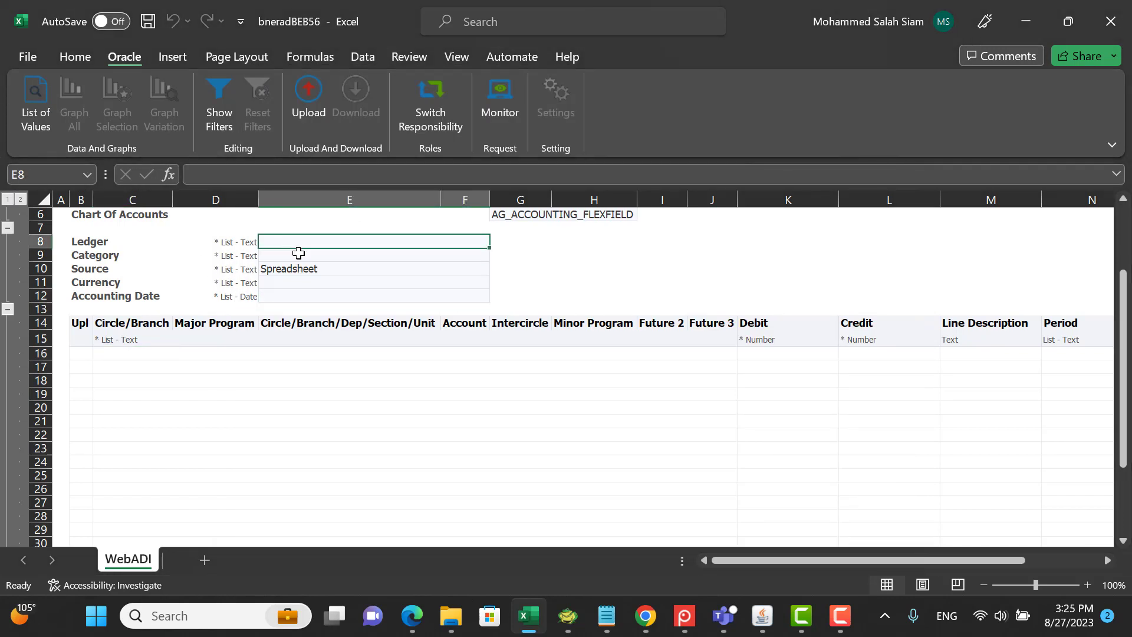
click(298, 252)
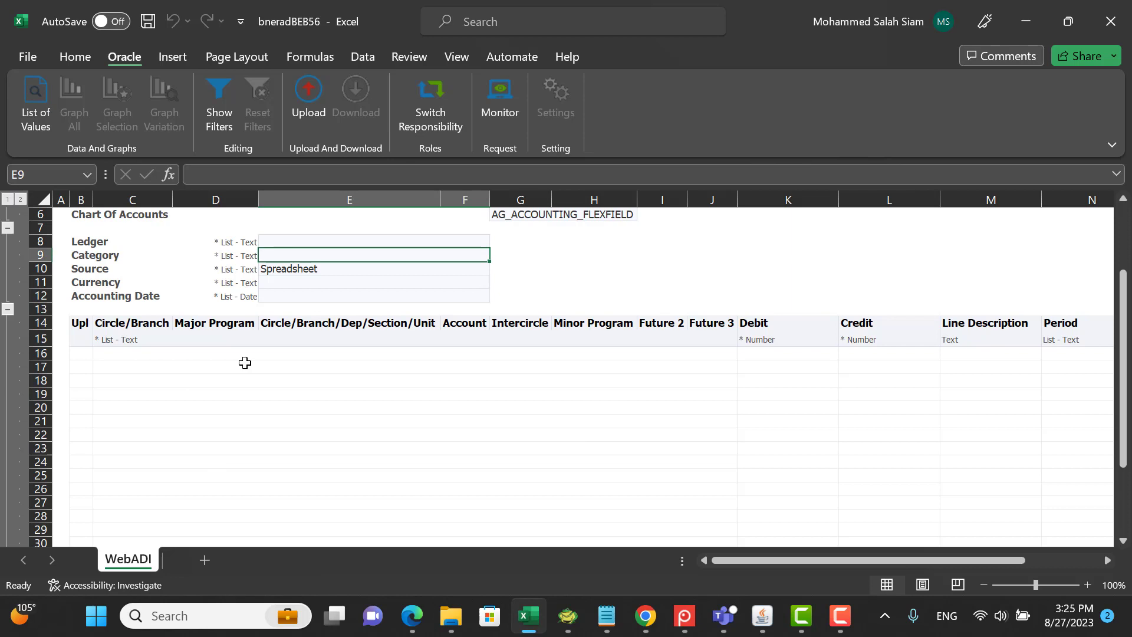